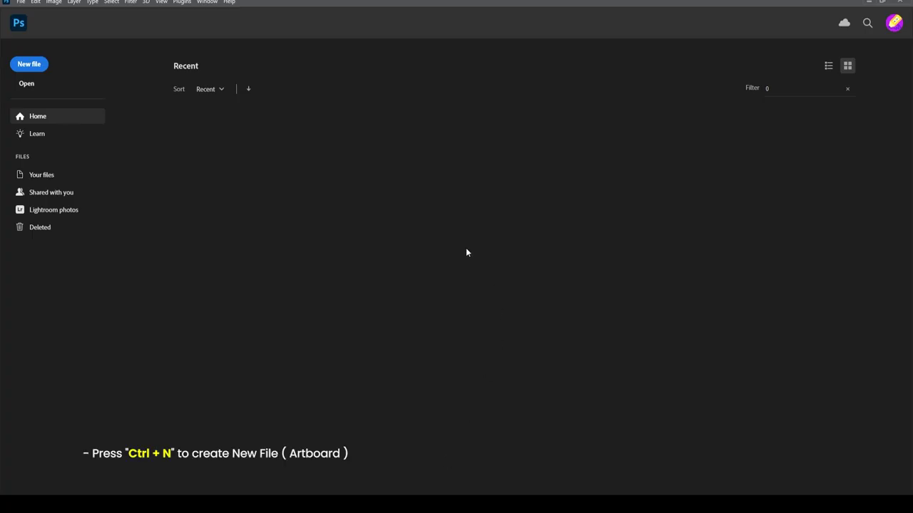
# Step: Create a new 1920×1080 px document and add an empty Layer 1
pyautogui.hotkey('ctrl', 'n')
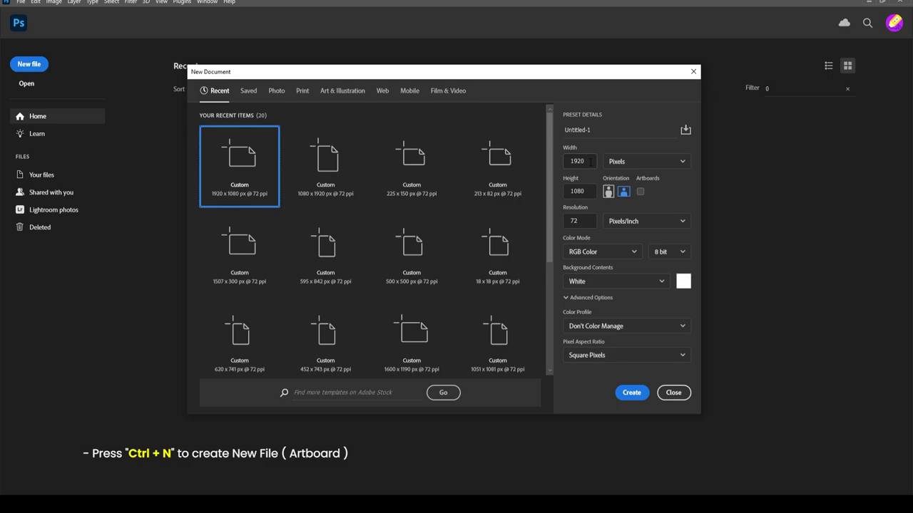
pyautogui.click(632, 392)
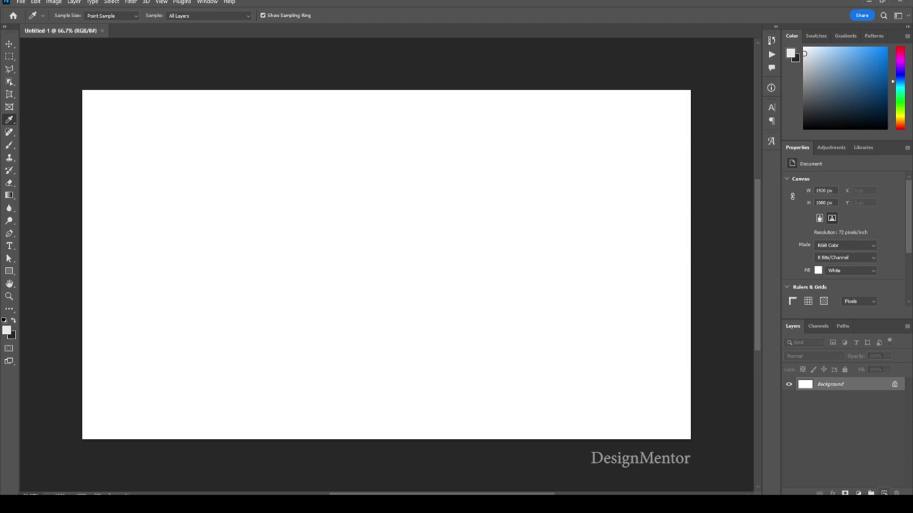
pyautogui.click(884, 492)
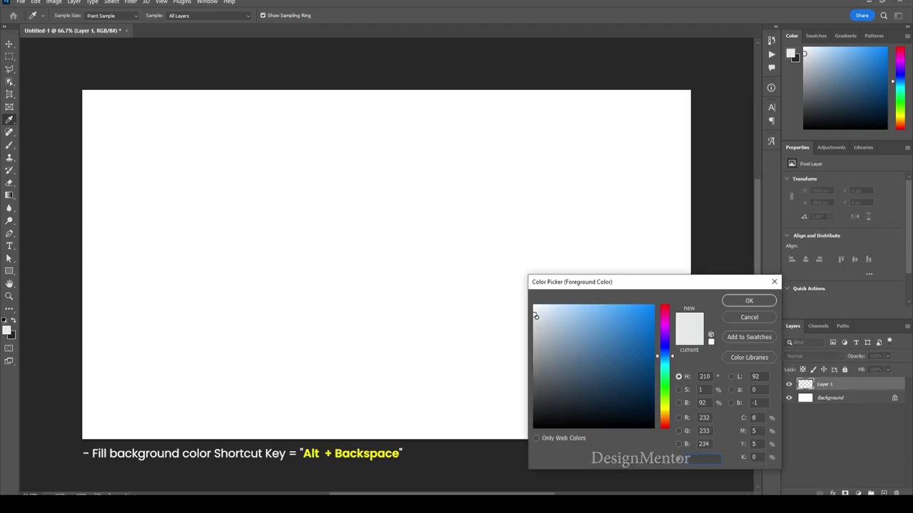
# Step: Fill Layer 1 across the whole canvas with light grey (RGB 232, 233, 234)
pyautogui.click(743, 300)
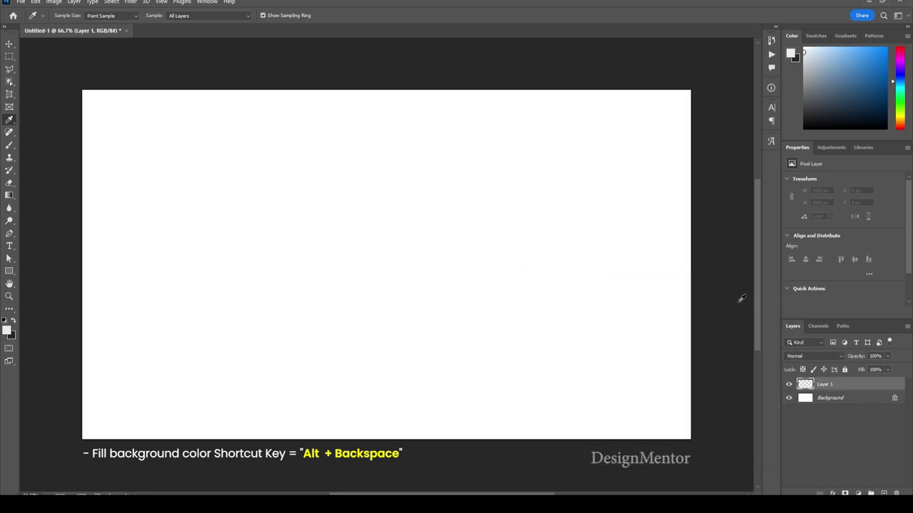
pyautogui.hotkey('alt', 'BackSpace')
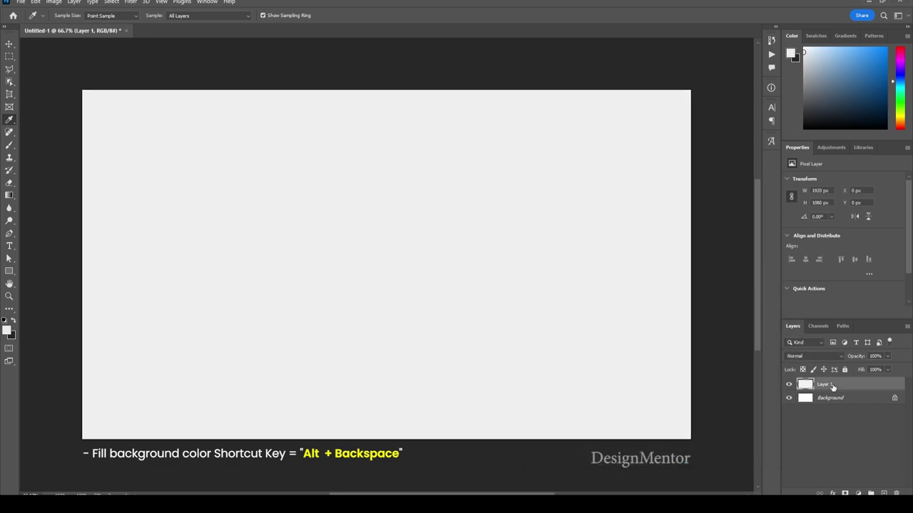
pyautogui.rightClick(832, 385)
pyautogui.press('Escape')
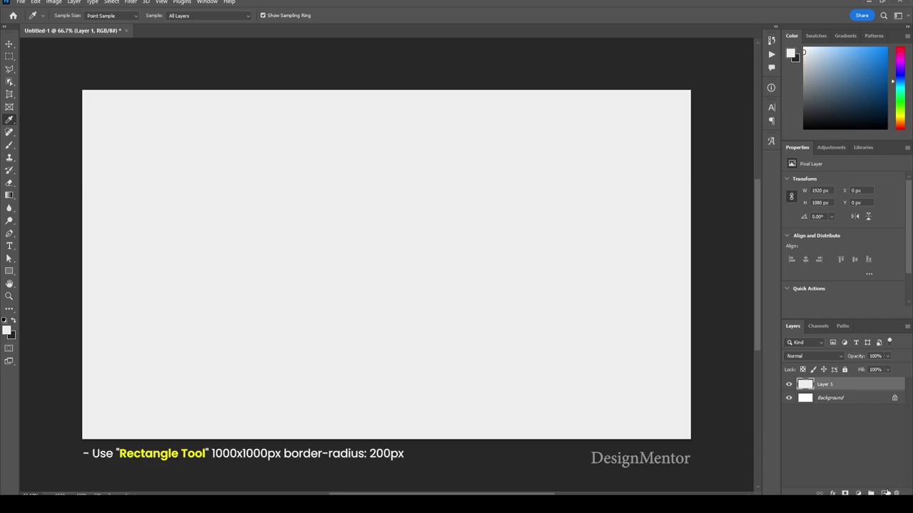
# Step: Add another empty layer and set the foreground colour to a pale blue
pyautogui.hotkey('ctrl', 'shift', 'alt', 'n')
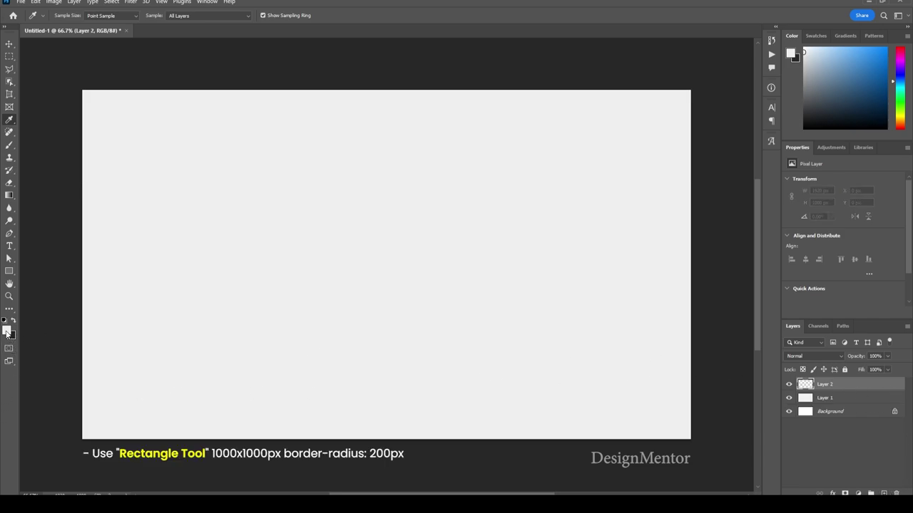
pyautogui.click(7, 330)
pyautogui.write('f0f5fa')
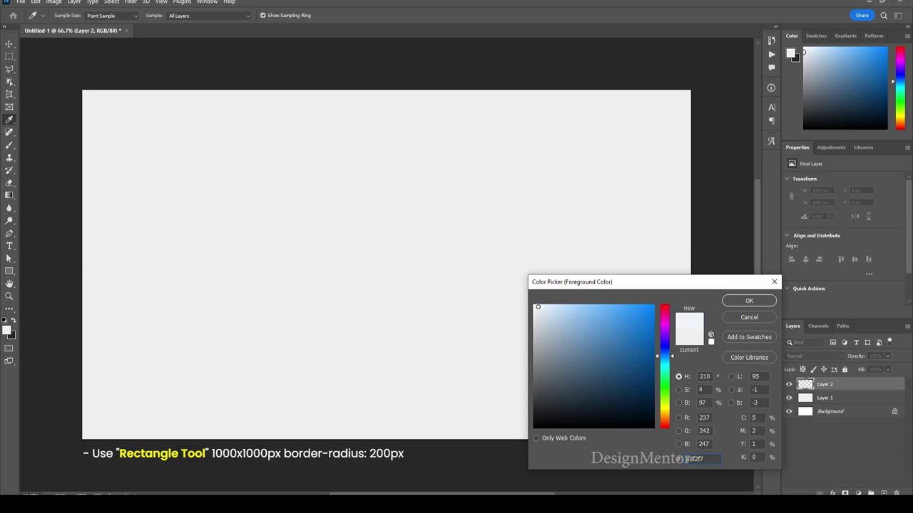
pyautogui.write('eff4f9')
pyautogui.click(749, 302)
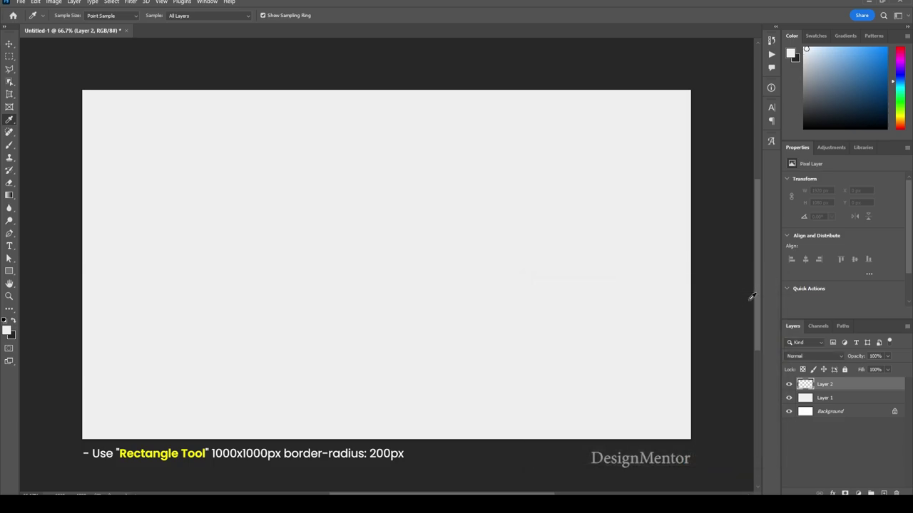
# Step: Draw a 1000×1000 px rounded rectangle with 200 px corner radii
pyautogui.click(9, 270)
pyautogui.click(341, 235)
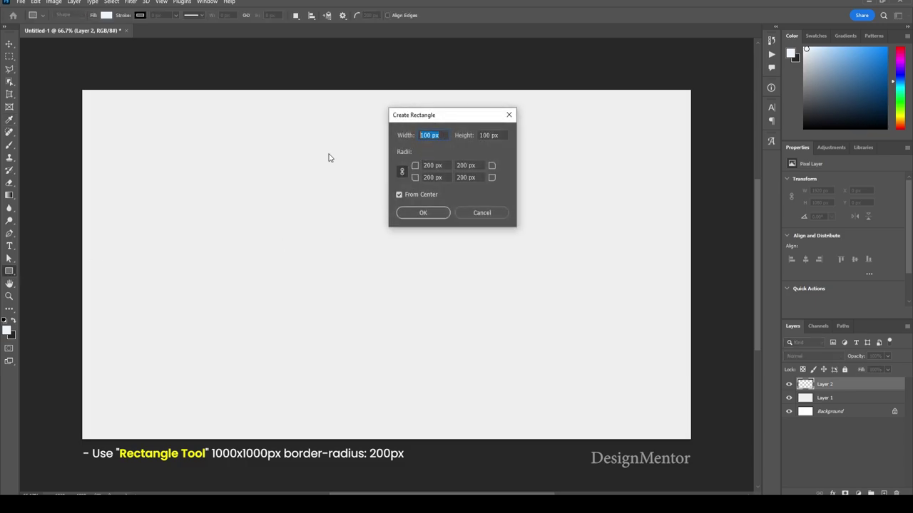
pyautogui.write('1000')
pyautogui.press('Tab')
pyautogui.write('100')
pyautogui.press('Tab')
pyautogui.click(479, 166)
pyautogui.click(423, 213)
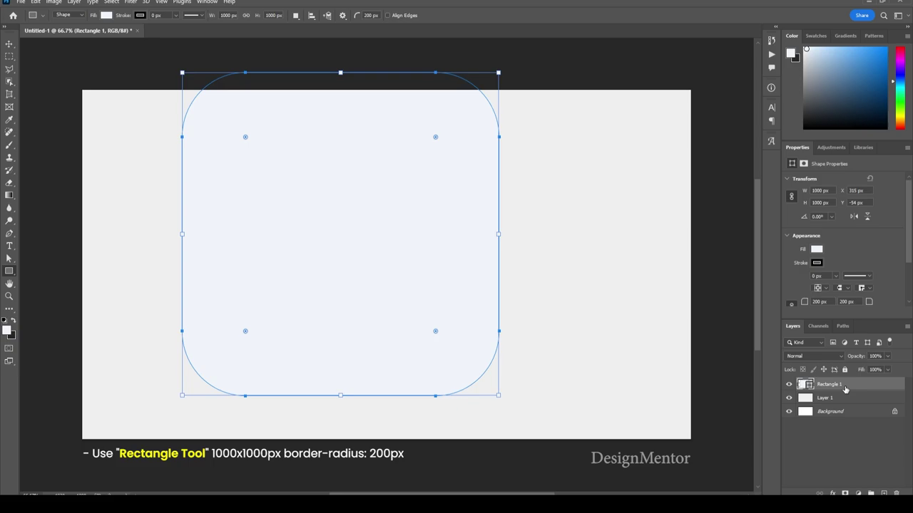
# Step: Add a radial Gradient Overlay to Rectangle 1 in its layer style
pyautogui.rightClick(845, 389)
pyautogui.click(612, 105)
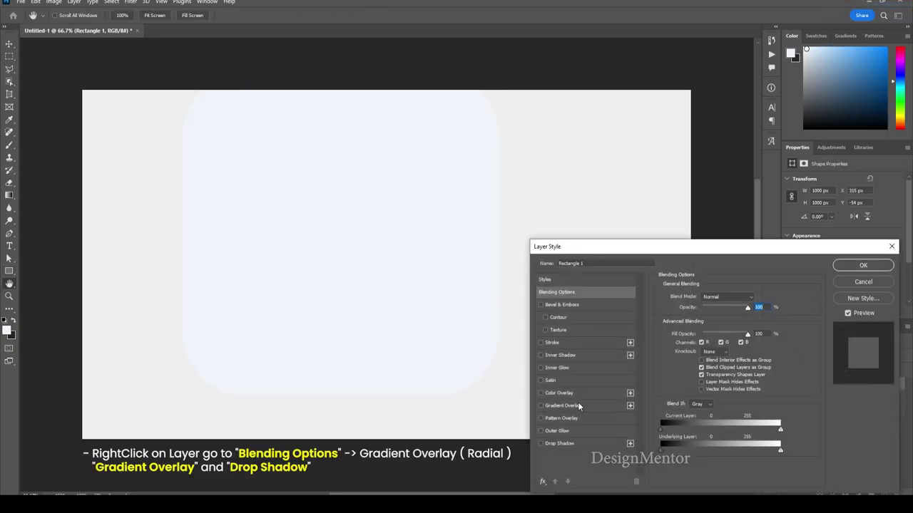
pyautogui.click(578, 406)
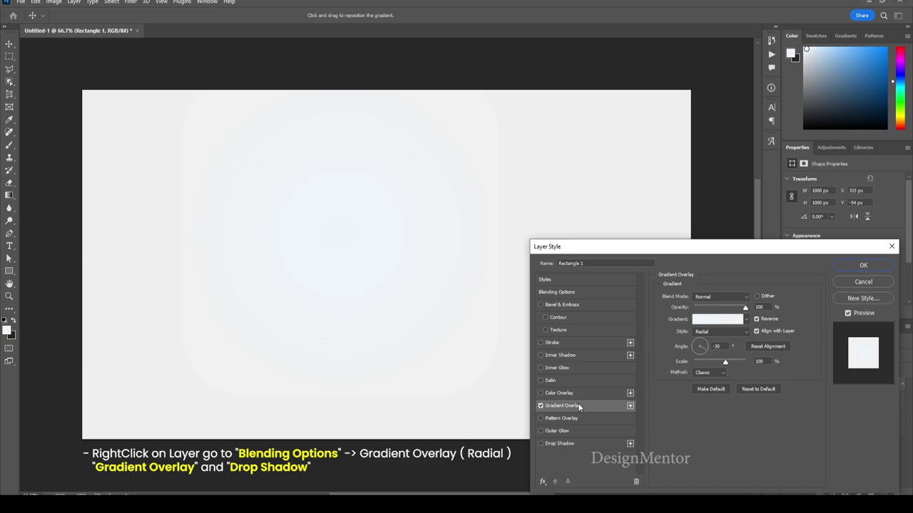
pyautogui.click(714, 320)
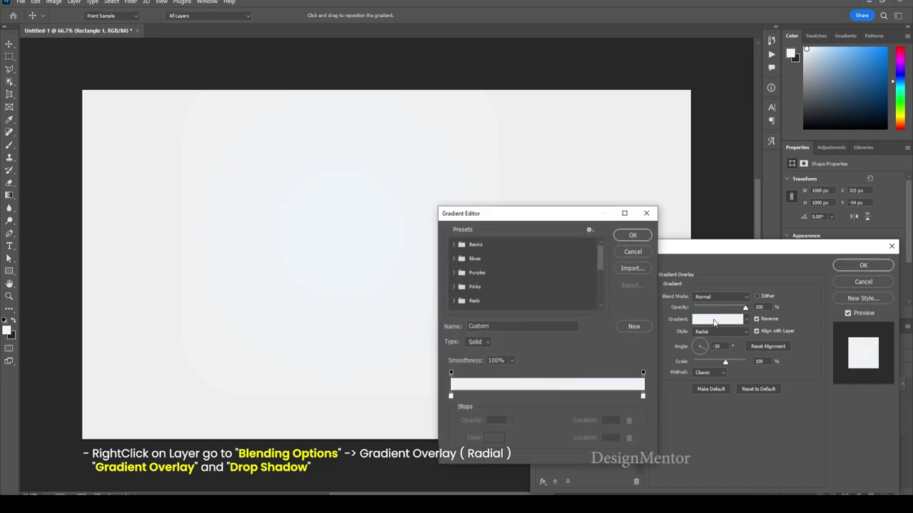
pyautogui.click(450, 398)
# Step: Set the gradient's left colour stop to a very pale blue
pyautogui.click(496, 438)
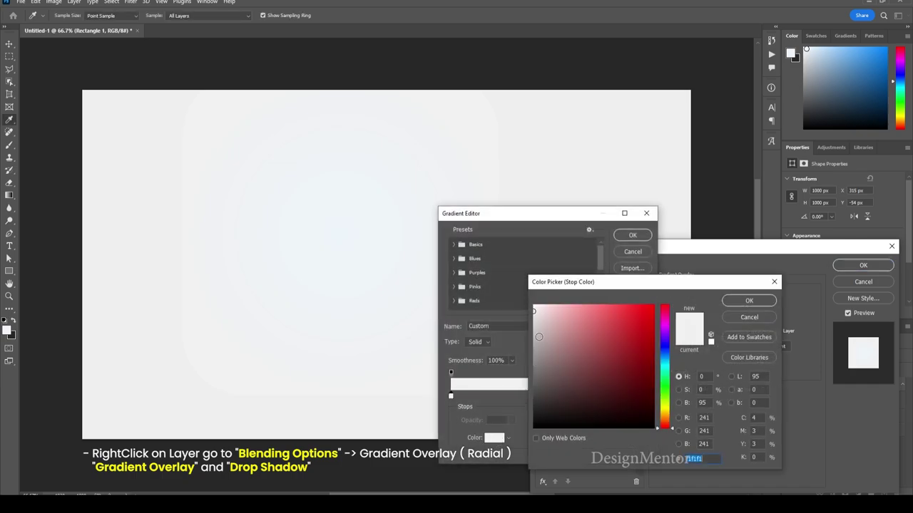
pyautogui.click(666, 362)
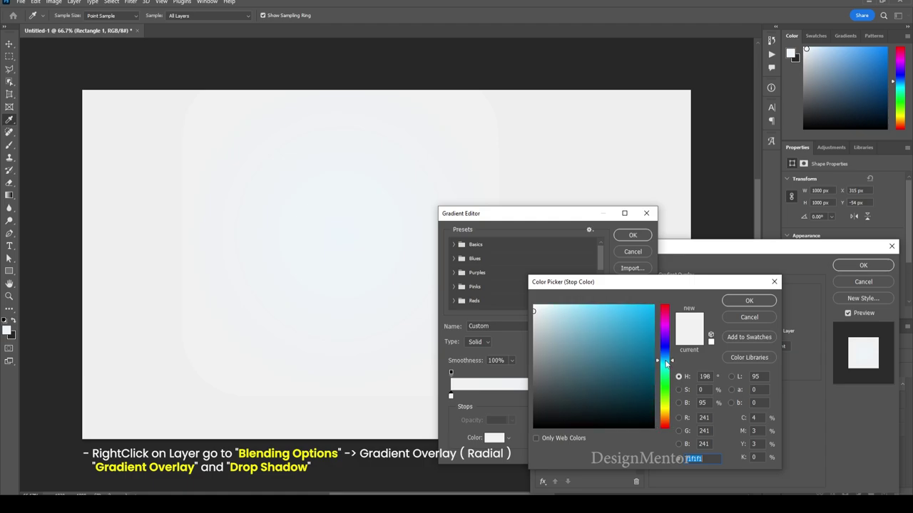
pyautogui.moveTo(666, 362); pyautogui.dragTo(666, 359)
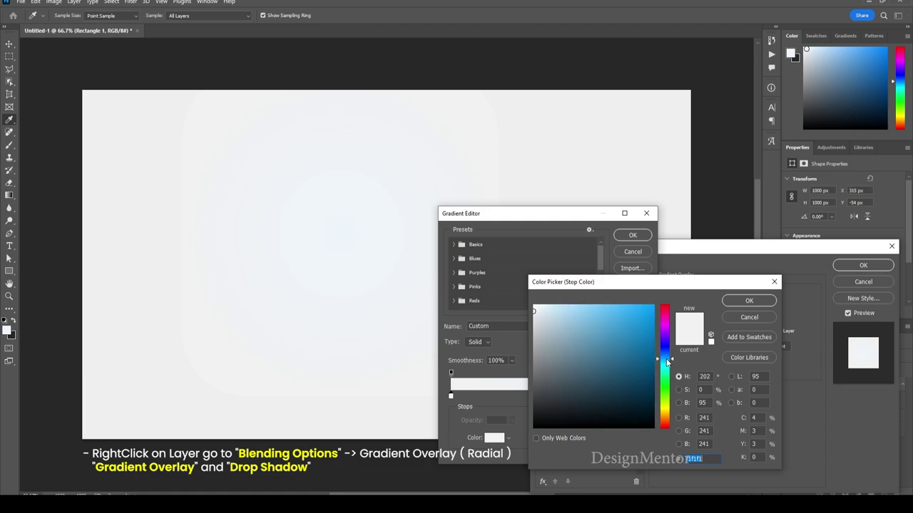
pyautogui.click(537, 308)
pyautogui.click(749, 300)
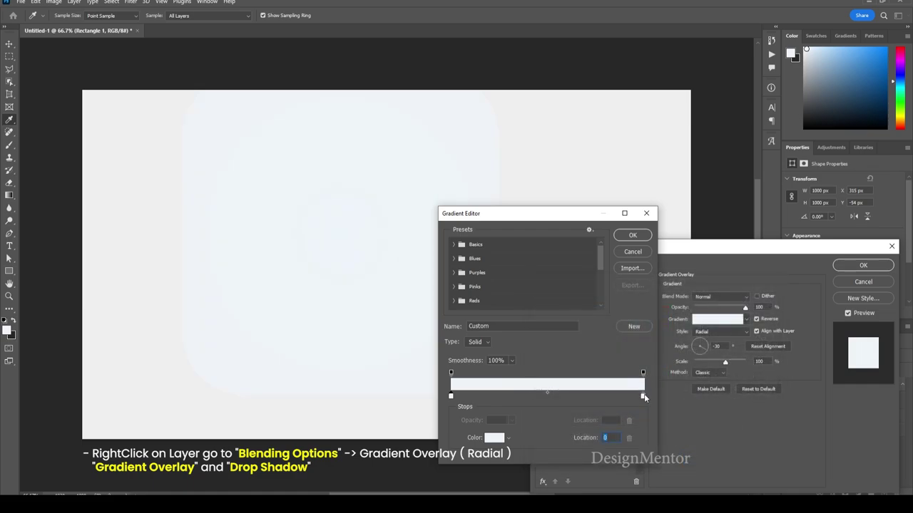
# Step: Set the right colour stop to a pale sky blue and accept the gradient
pyautogui.click(494, 437)
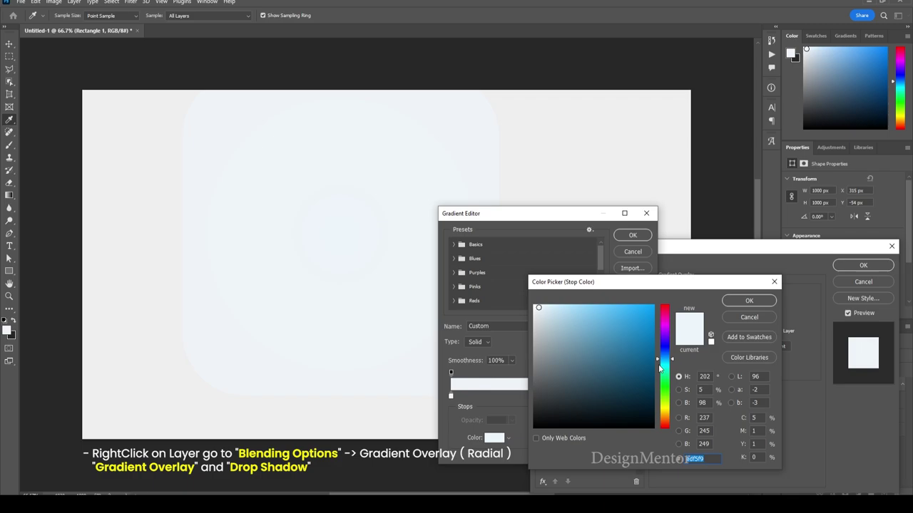
pyautogui.moveTo(538, 308); pyautogui.dragTo(542, 302)
pyautogui.click(749, 300)
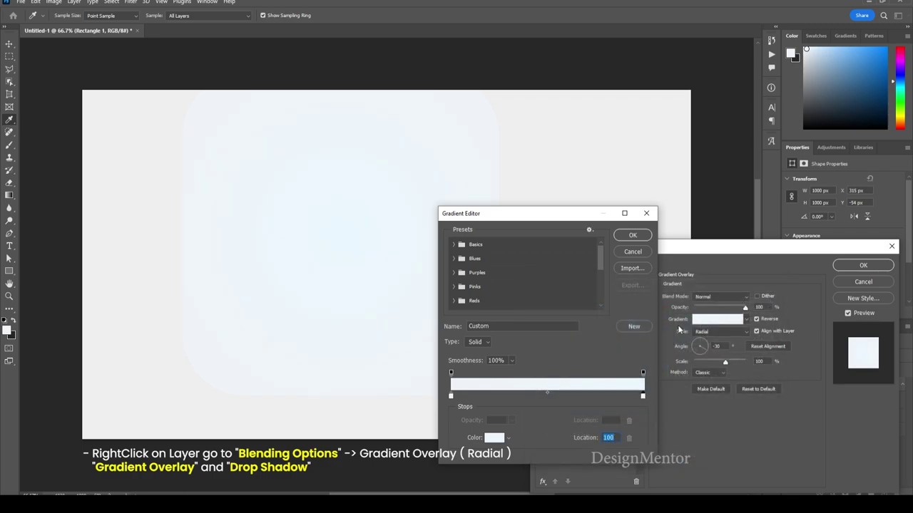
pyautogui.click(632, 235)
# Step: Apply the gradient overlay and centre the rounded rectangle at X 460, Y 40 px
pyautogui.click(863, 265)
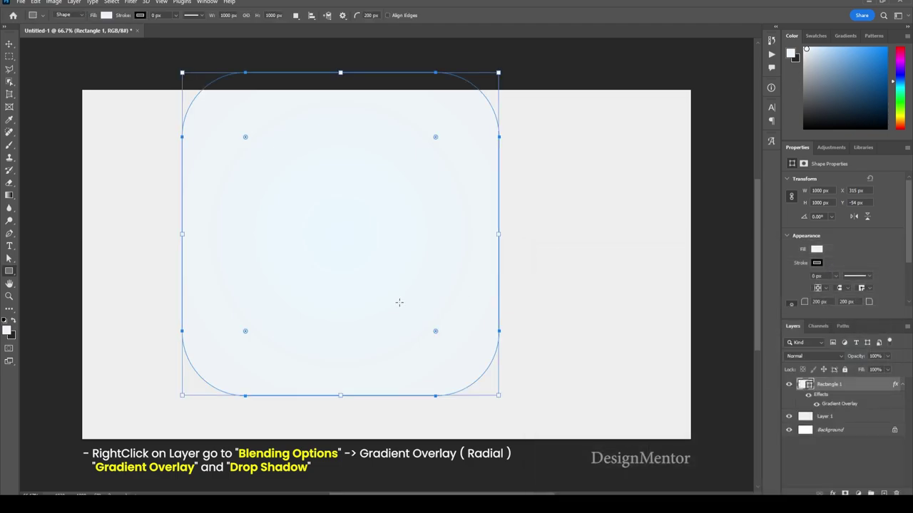
pyautogui.click(10, 43)
pyautogui.moveTo(377, 212)
pyautogui.mouseDown()
pyautogui.moveTo(460, 247)
pyautogui.moveTo(442, 248)
pyautogui.mouseUp()
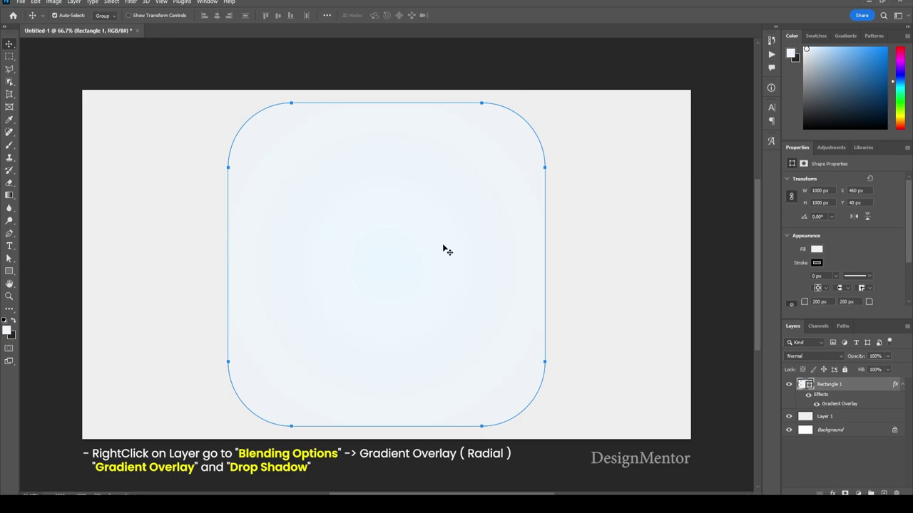
pyautogui.click(583, 232)
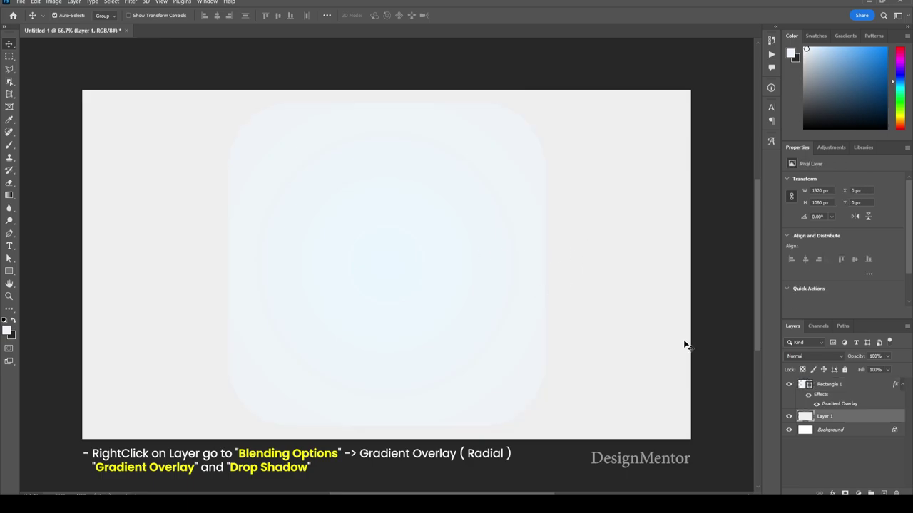
pyautogui.click(902, 385)
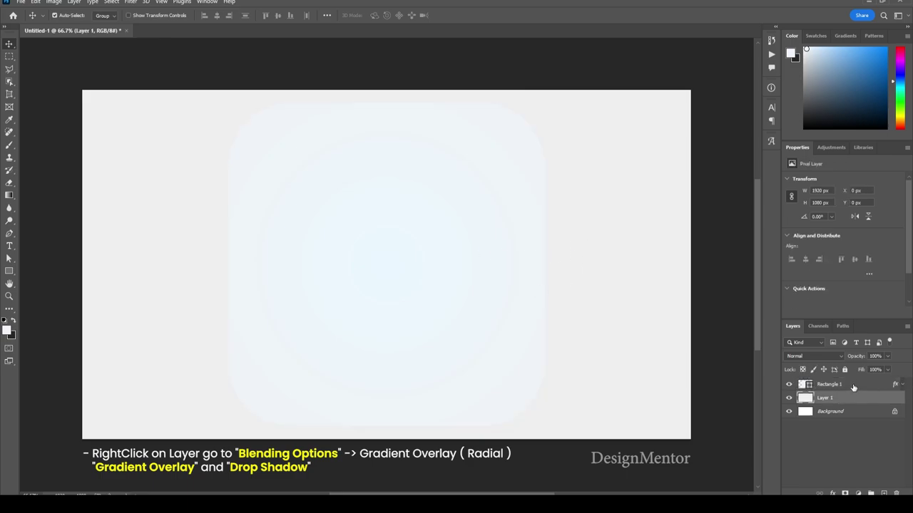
pyautogui.rightClick(852, 385)
# Step: Add a Drop Shadow to Rectangle 1: 35% opacity, 10 px distance, 20 px size
pyautogui.click(837, 5)
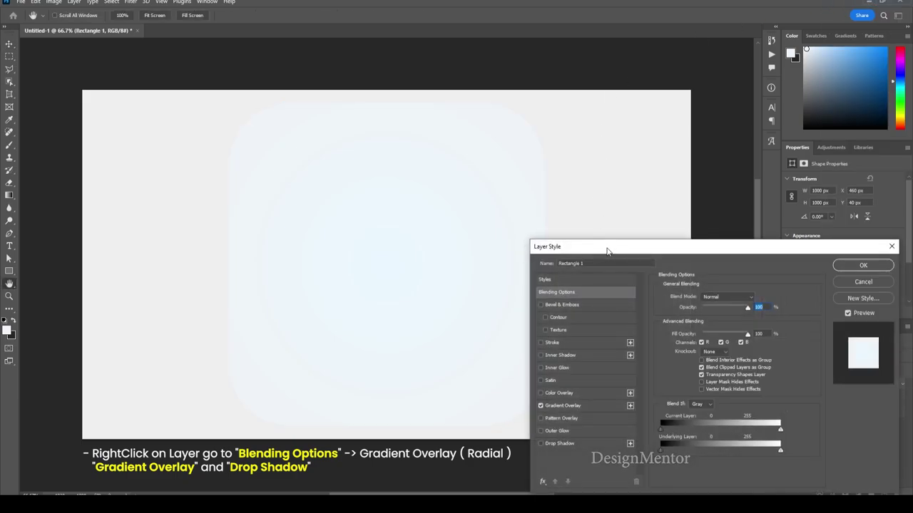
pyautogui.click(615, 367)
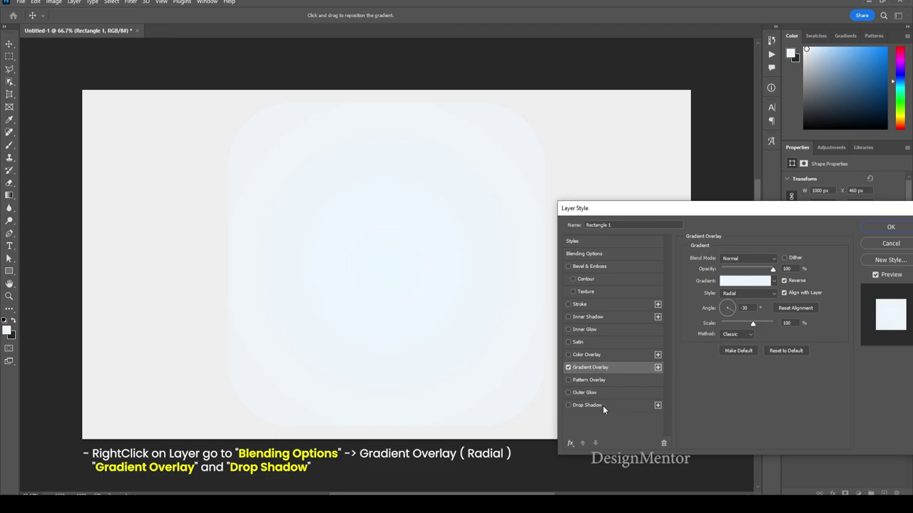
pyautogui.click(602, 405)
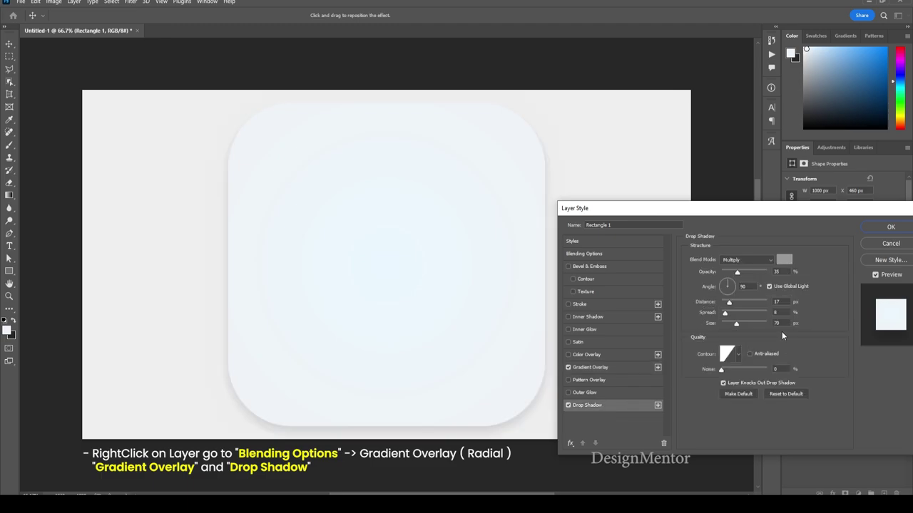
pyautogui.doubleClick(776, 302)
pyautogui.write('10')
pyautogui.press('Tab')
pyautogui.press('Tab')
pyautogui.write('50')
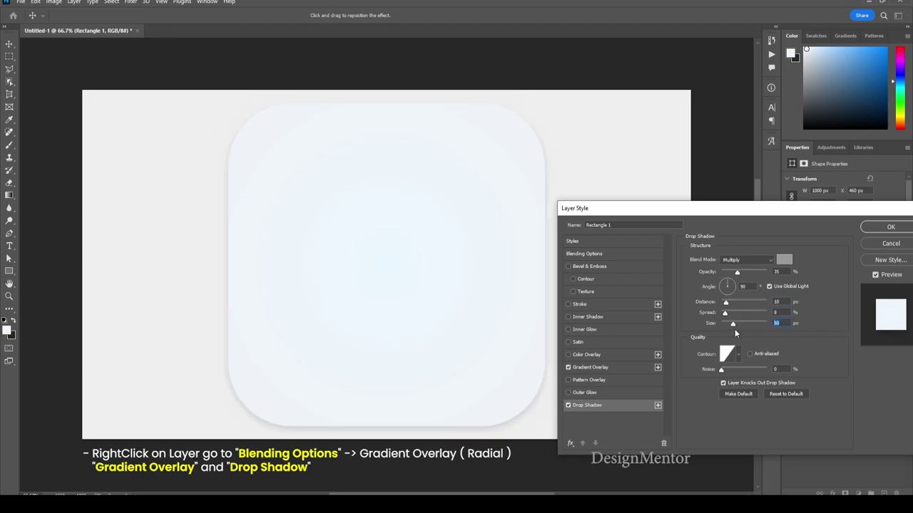
pyautogui.write('30')
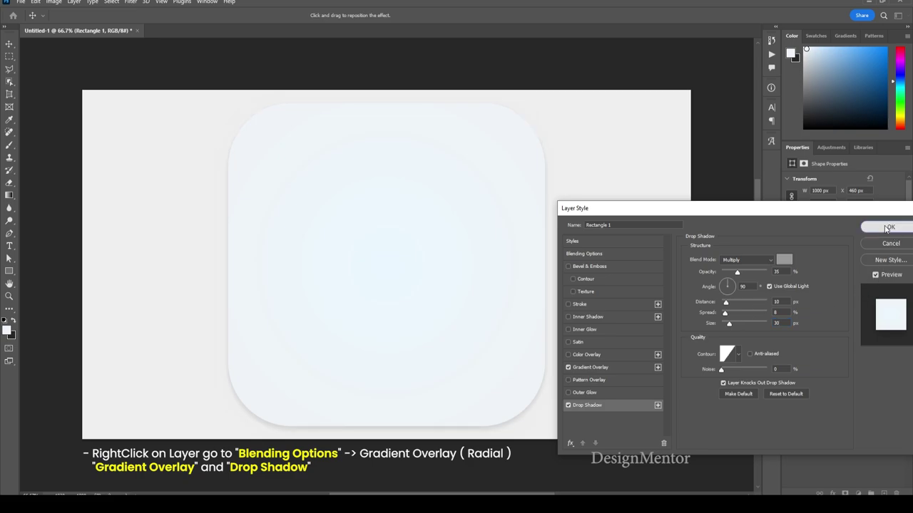
pyautogui.click(884, 227)
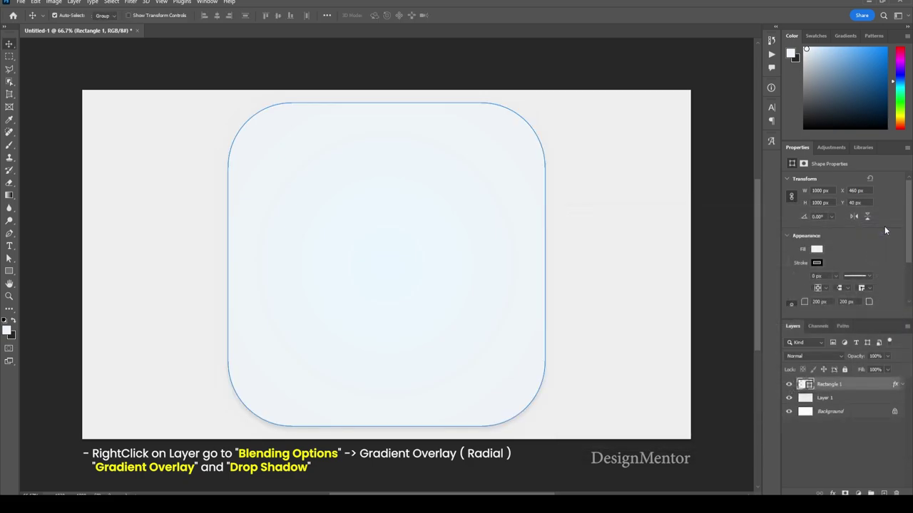
# Step: Rasterize the rounded square into a pixel layer
pyautogui.click(860, 398)
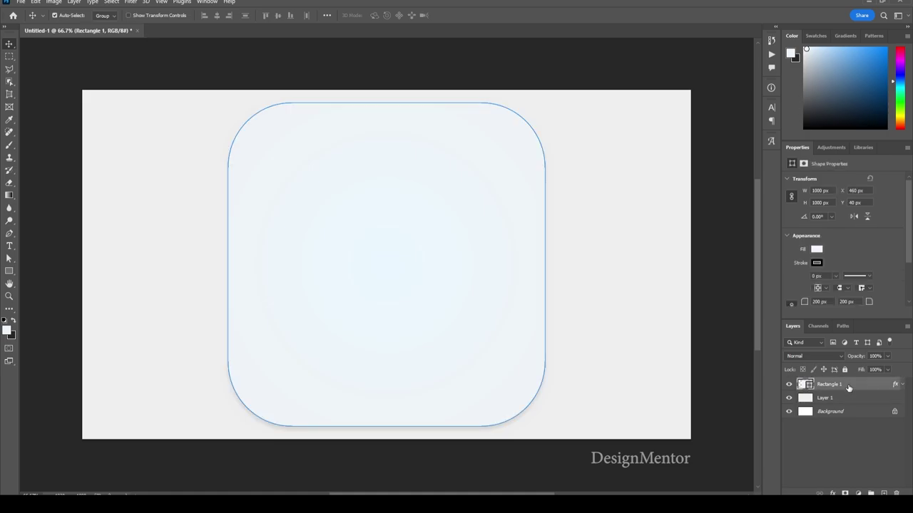
pyautogui.rightClick(848, 386)
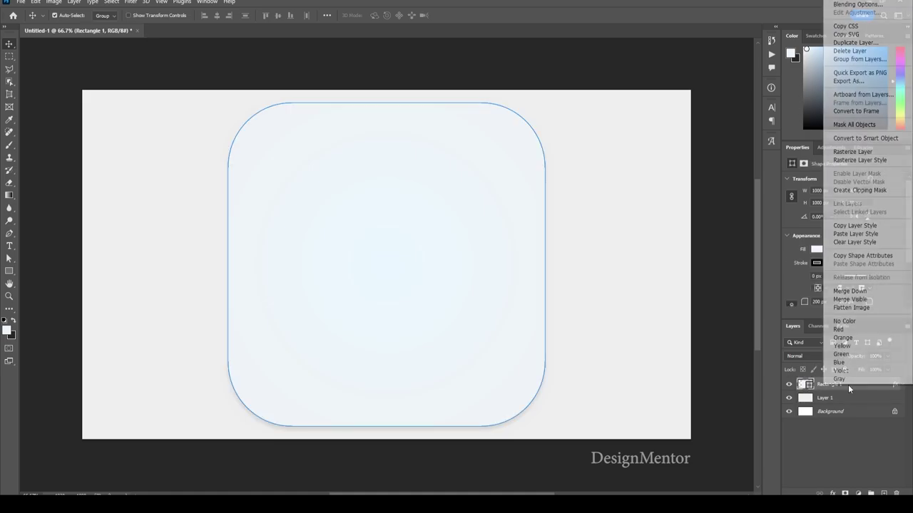
pyautogui.click(858, 153)
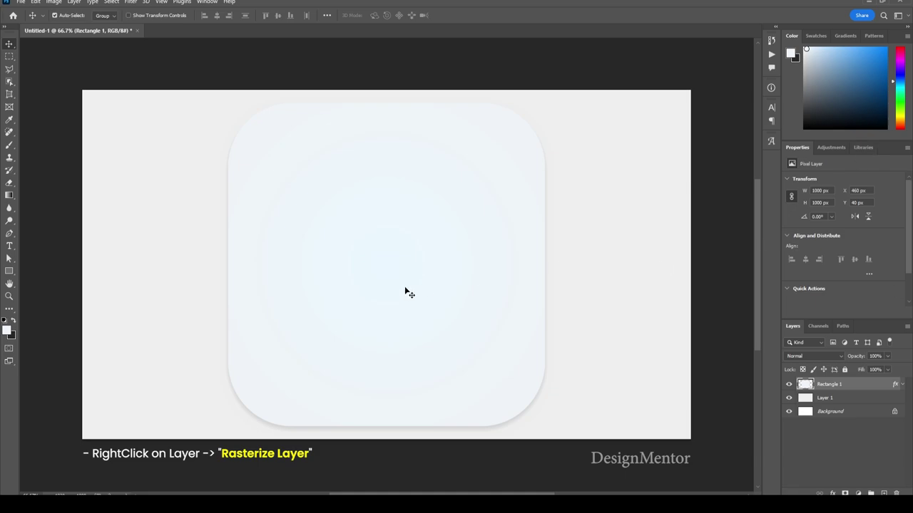
pyautogui.click(9, 271)
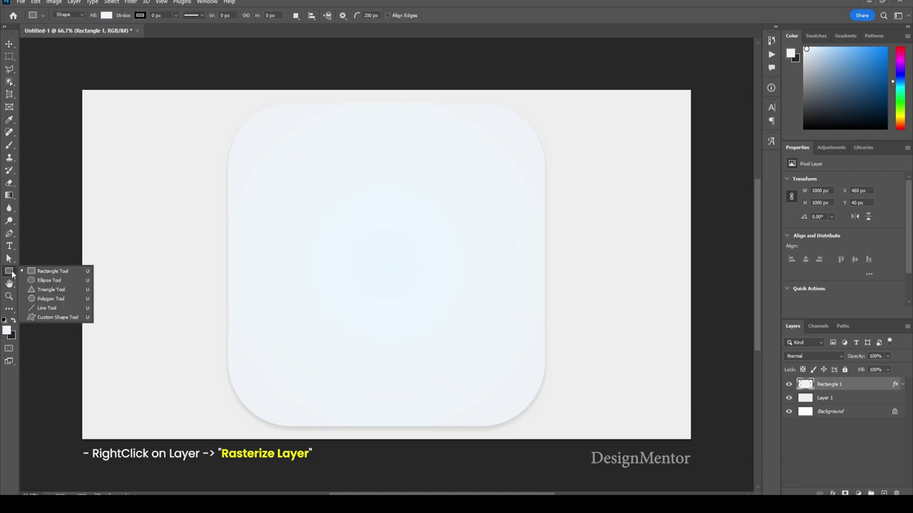
# Step: Draw an 800×800 px circle, Ellipse 1, with the Ellipse Tool
pyautogui.click(48, 280)
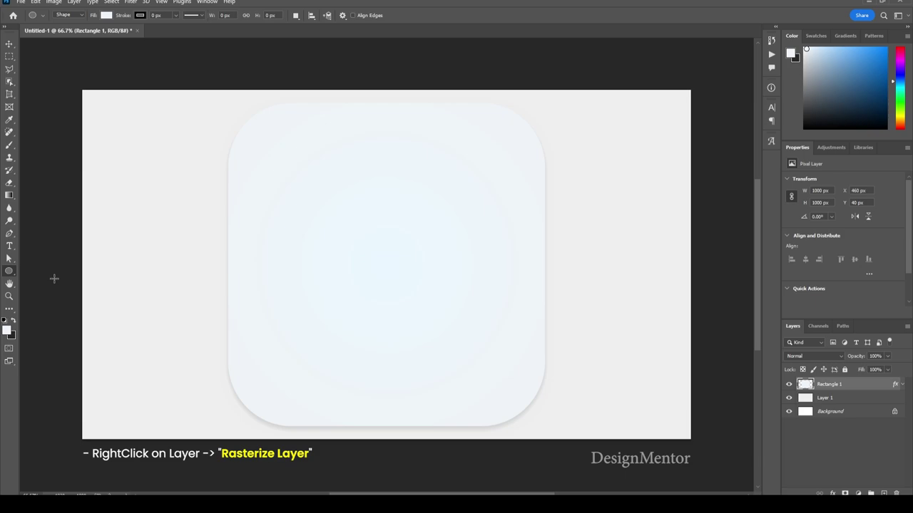
pyautogui.press('i')
pyautogui.click(152, 190)
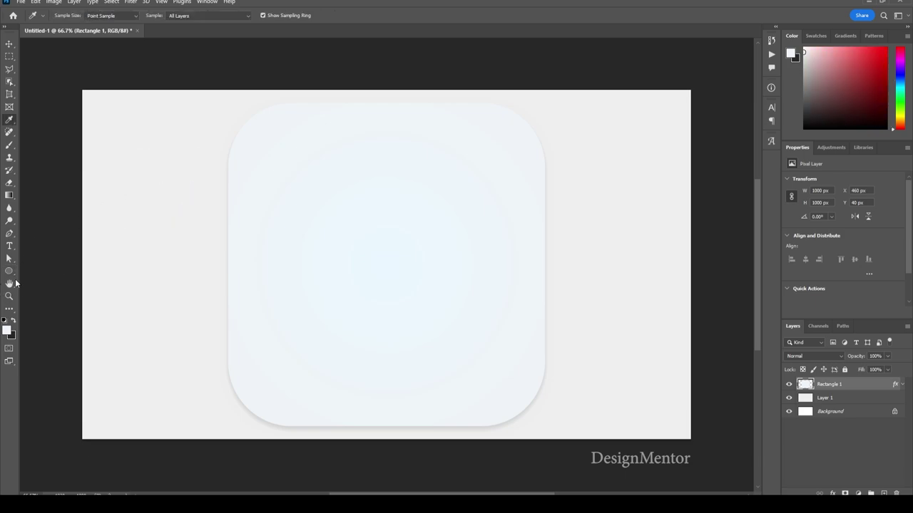
pyautogui.click(9, 271)
pyautogui.click(368, 245)
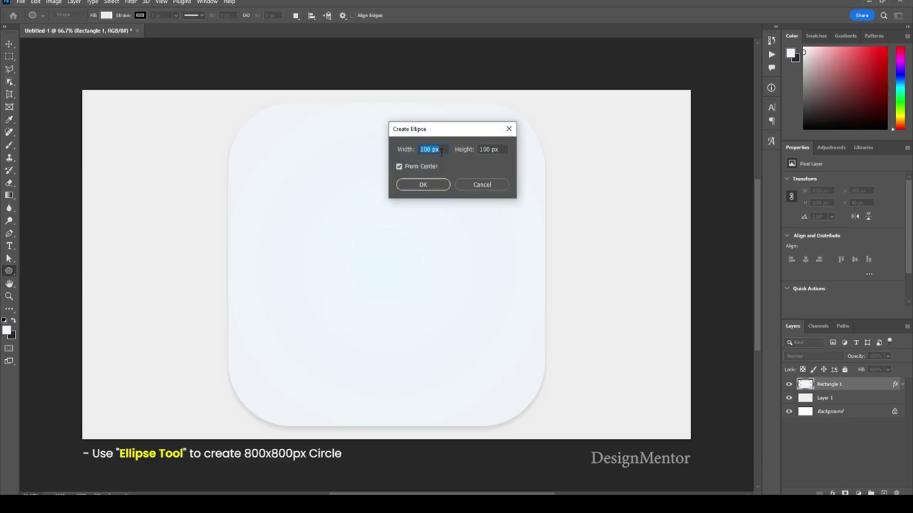
pyautogui.write('800')
pyautogui.press('Tab')
pyautogui.write('8')
pyautogui.press('Return')
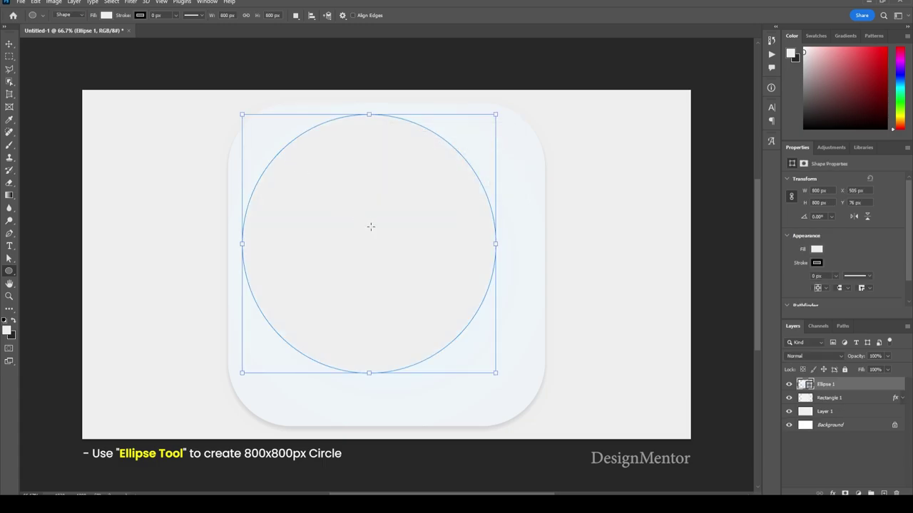
# Step: Centre the circle over the rounded square
pyautogui.press('v')
pyautogui.moveTo(372, 224); pyautogui.dragTo(387, 252)
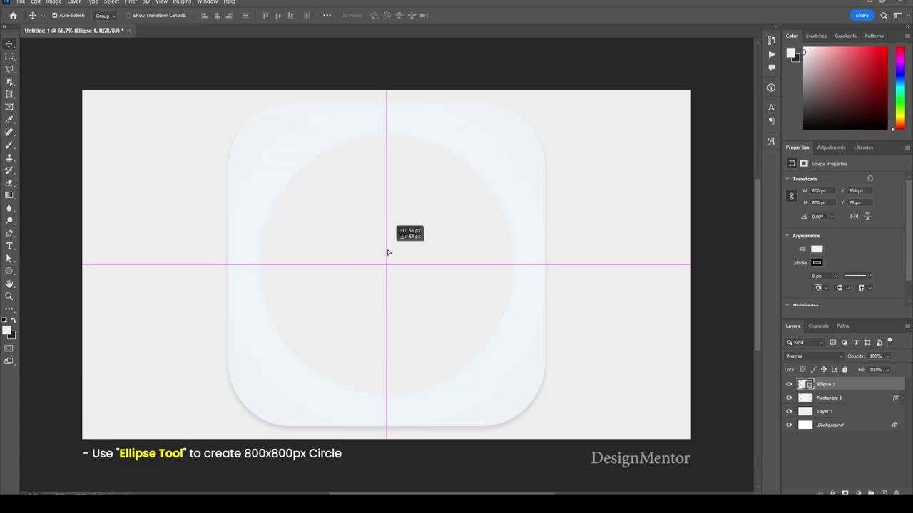
pyautogui.moveTo(388, 252); pyautogui.dragTo(390, 254)
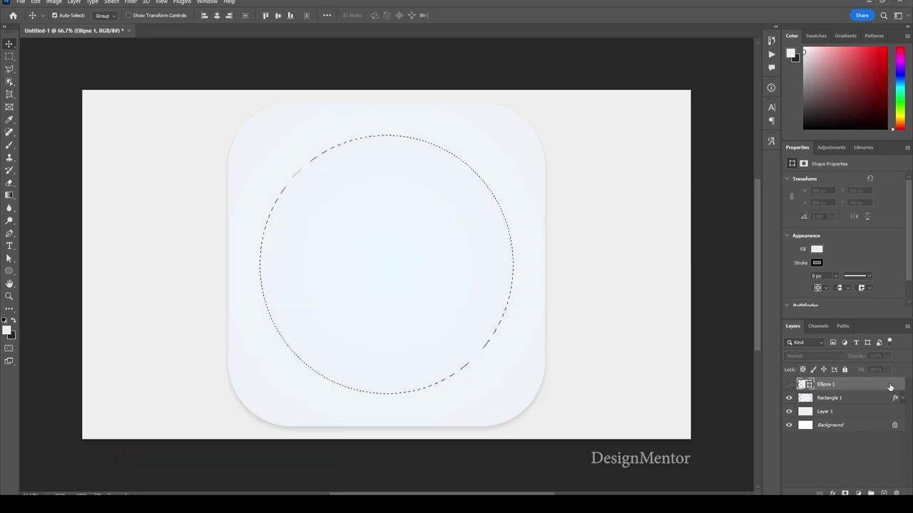
# Step: Cut the 800 px circle out of Rectangle 1, deselect, and show Ellipse 1 again
pyautogui.rightClick(842, 399)
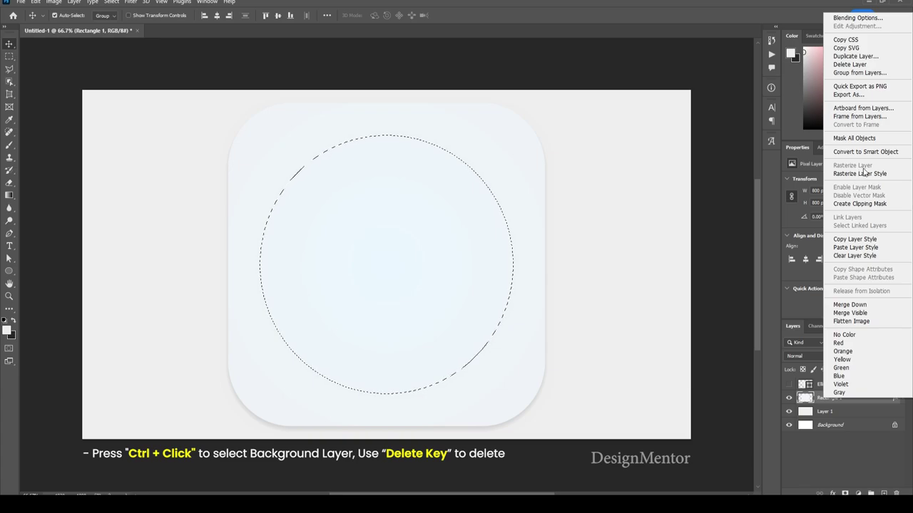
pyautogui.press('Escape')
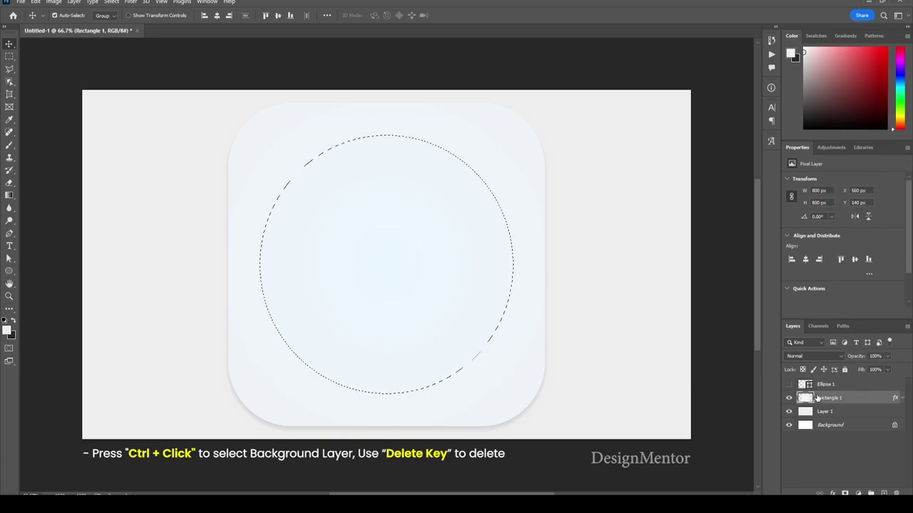
pyautogui.press('Delete')
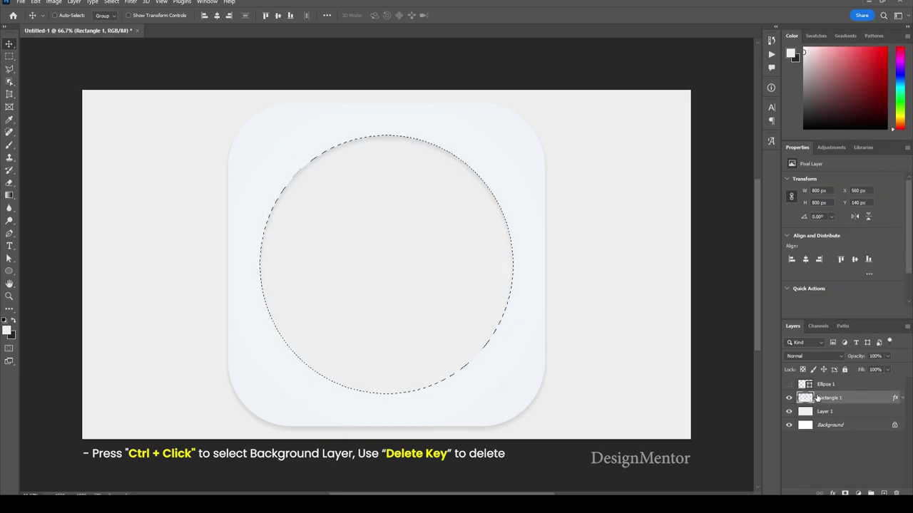
pyautogui.hotkey('ctrl', 'd')
pyautogui.click(789, 386)
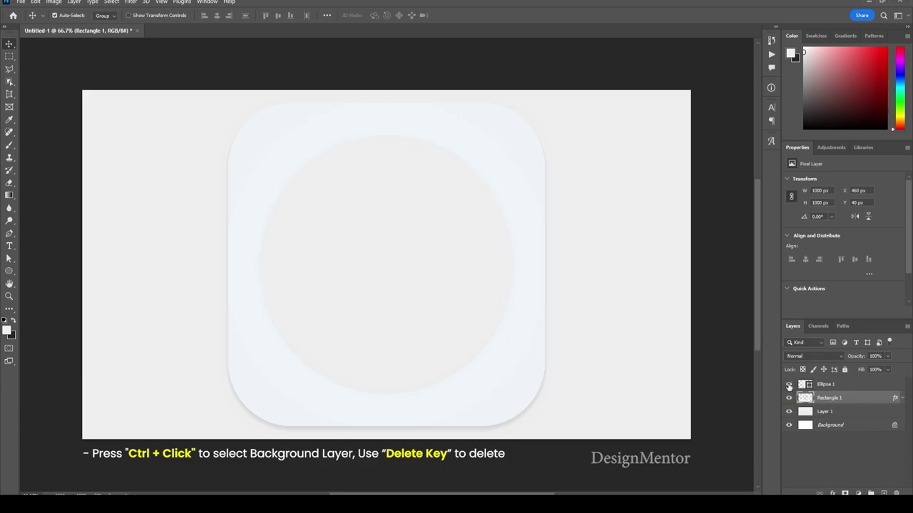
# Step: Add Color Overlay and Inner Shadow effects to Ellipse 1
pyautogui.click(842, 386)
pyautogui.rightClick(842, 386)
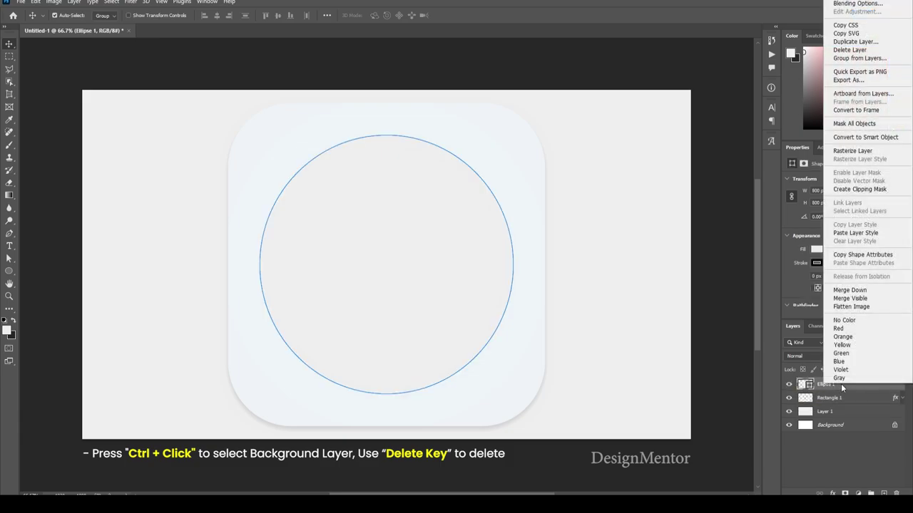
pyautogui.click(863, 4)
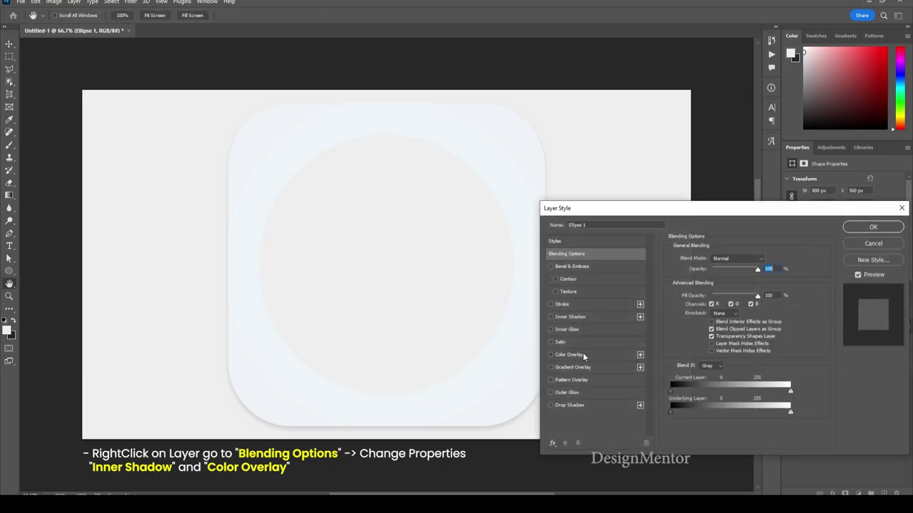
pyautogui.click(571, 354)
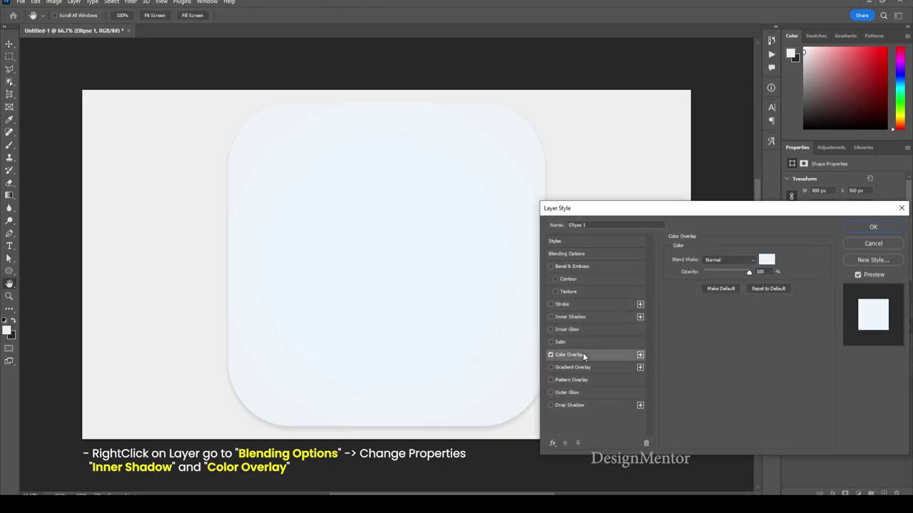
pyautogui.click(571, 316)
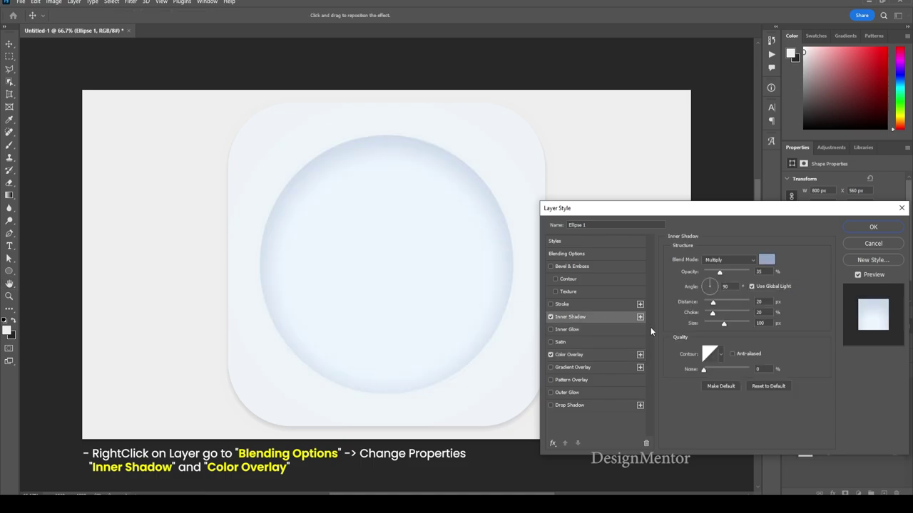
# Step: Set the inner shadow colour to a darker blue-grey (91a7c7)
pyautogui.click(767, 261)
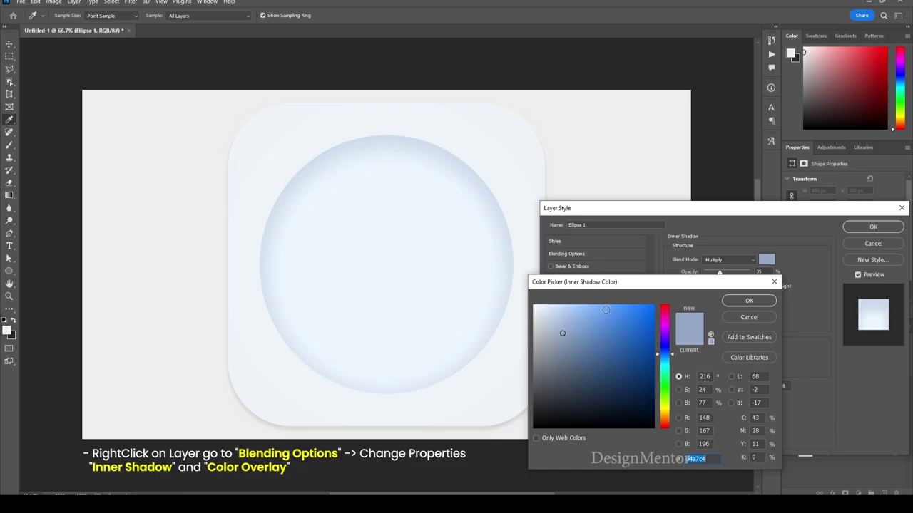
pyautogui.click(554, 323)
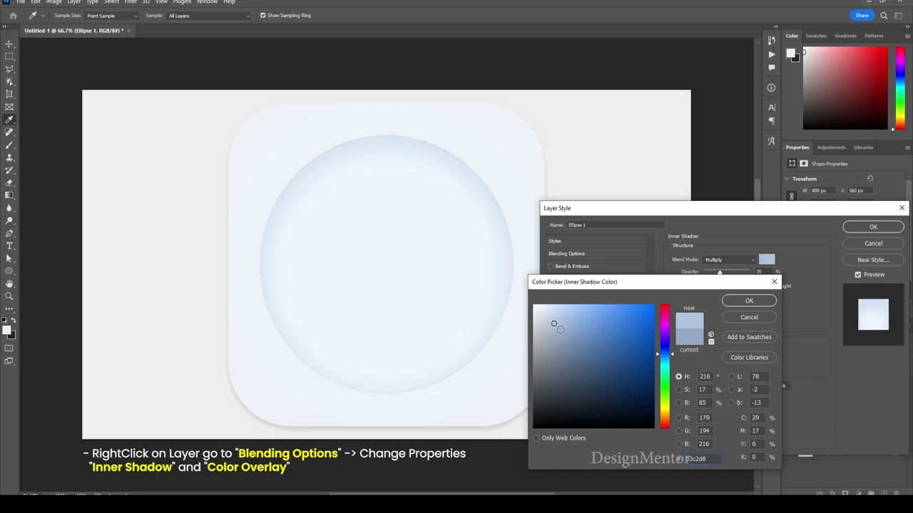
pyautogui.click(560, 330)
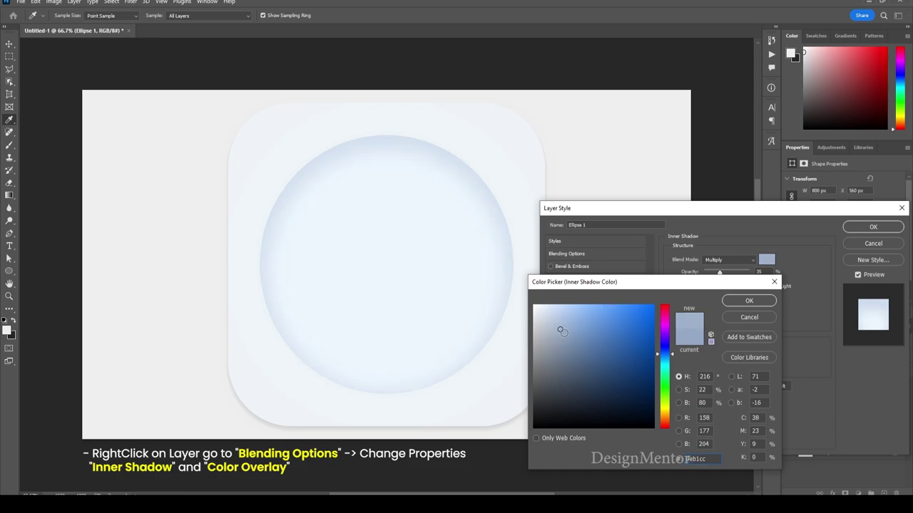
pyautogui.click(566, 332)
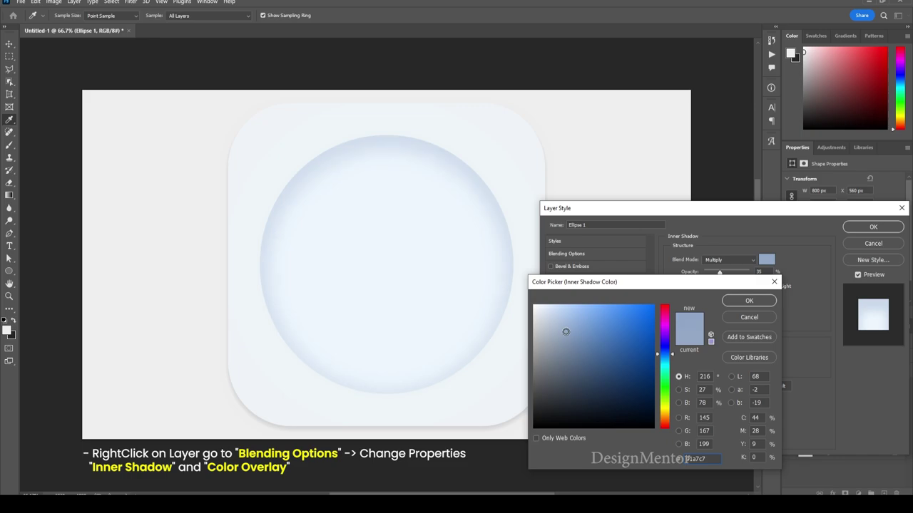
pyautogui.click(748, 300)
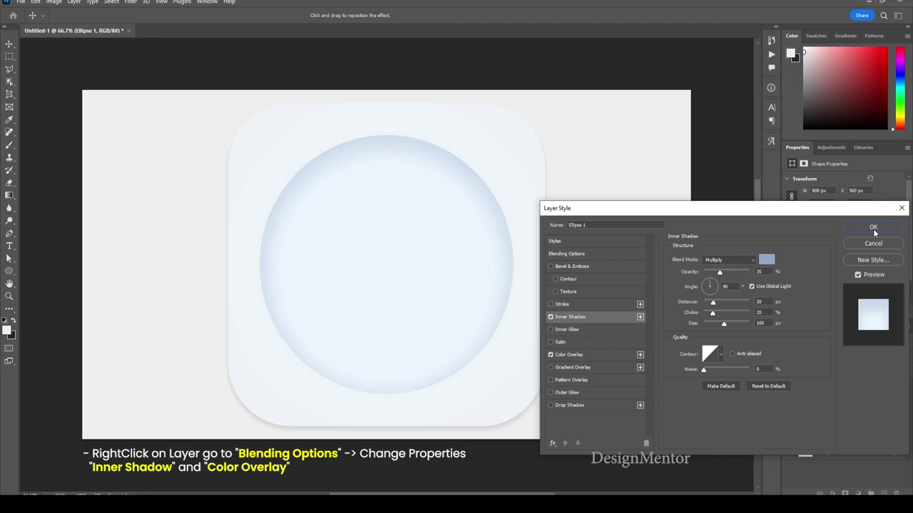
# Step: Give the inner shadow Distance 30, Choke 30 and Size 20, and apply the effects
pyautogui.click(760, 301)
pyautogui.write('30')
pyautogui.press('Tab')
pyautogui.write('30')
pyautogui.press('Tab')
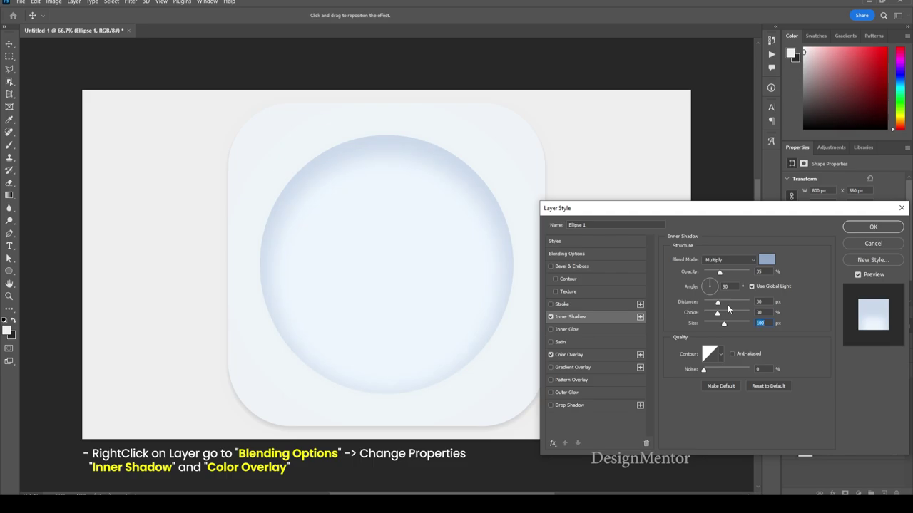
pyautogui.write('2')
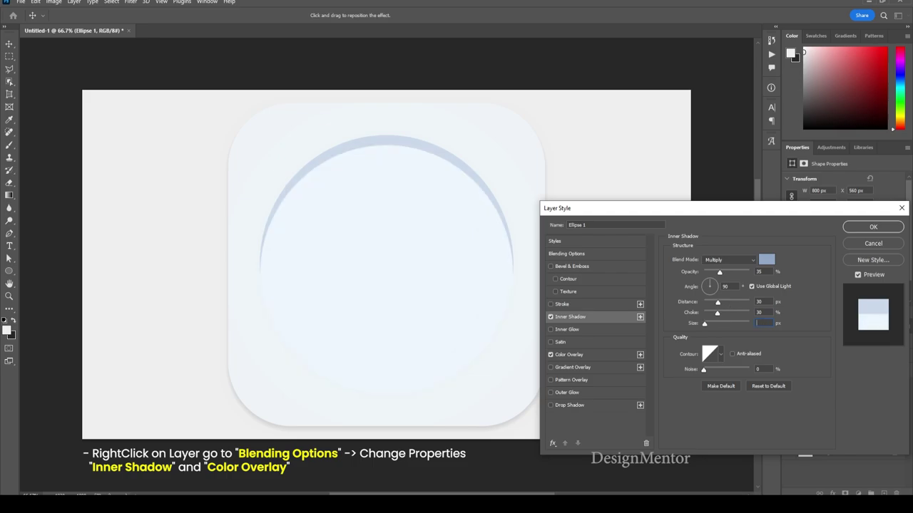
pyautogui.write('0')
pyautogui.press('Return')
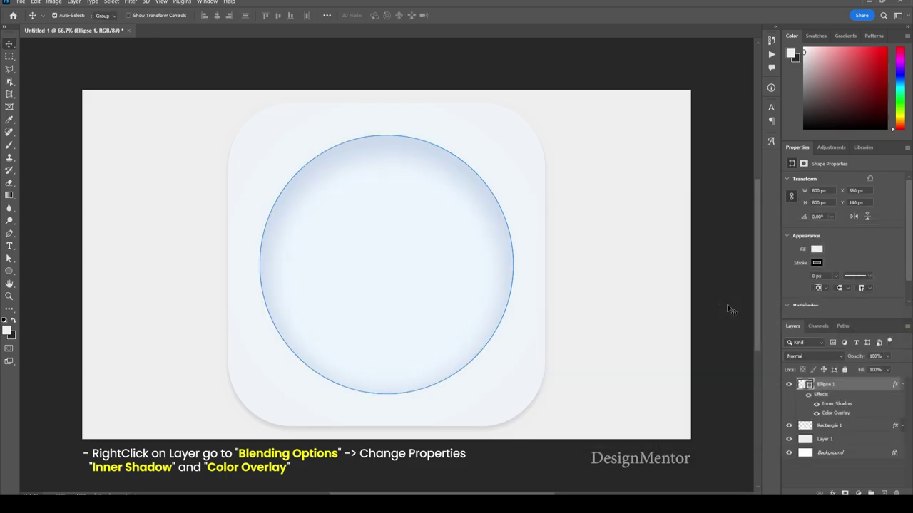
pyautogui.click(900, 386)
# Step: Sample the clock face's light blue and draw a 50×100 px rectangle
pyautogui.click(645, 343)
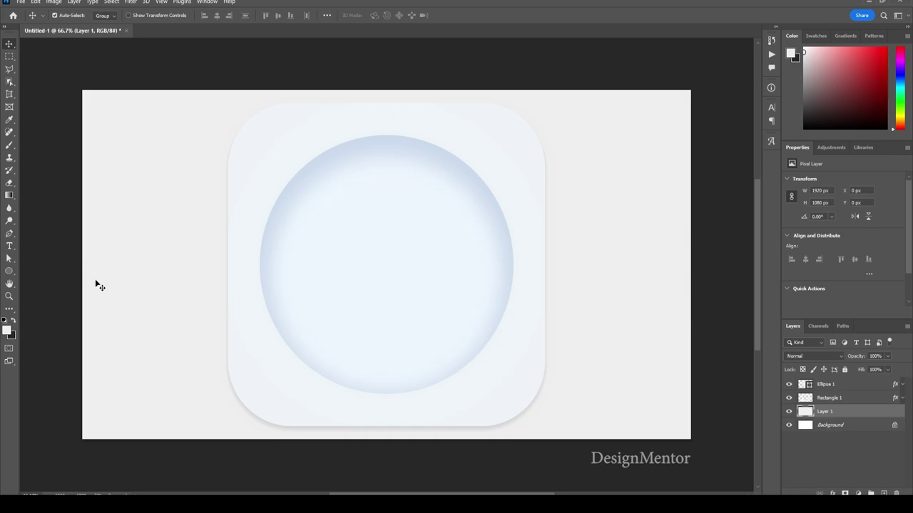
pyautogui.press('i')
pyautogui.click(393, 127)
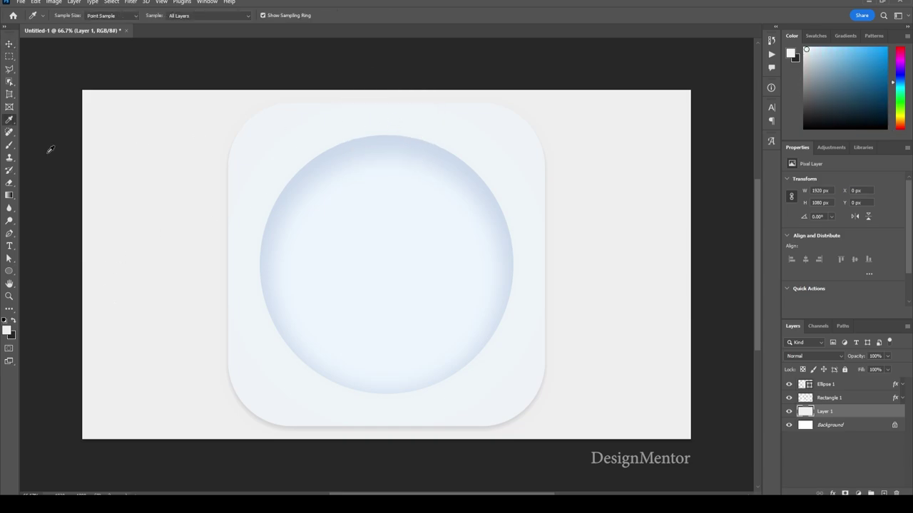
pyautogui.rightClick(10, 272)
pyautogui.click(43, 274)
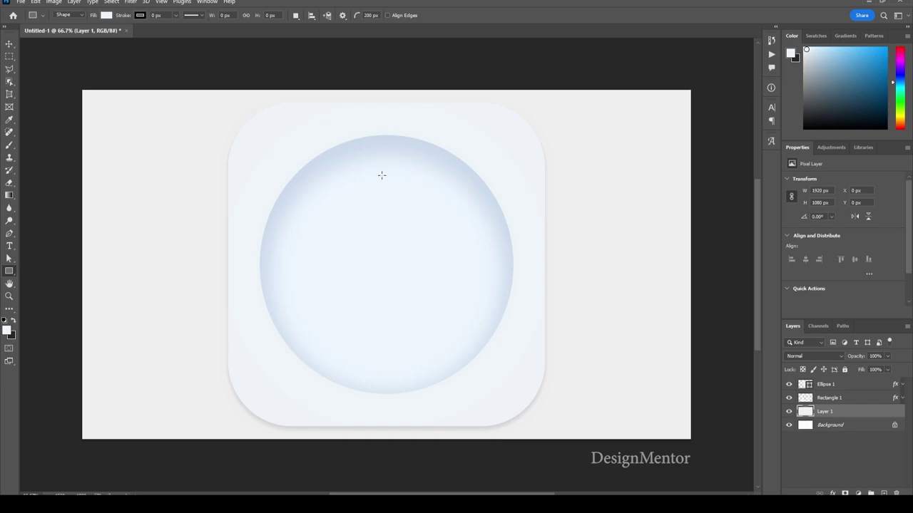
pyautogui.click(373, 178)
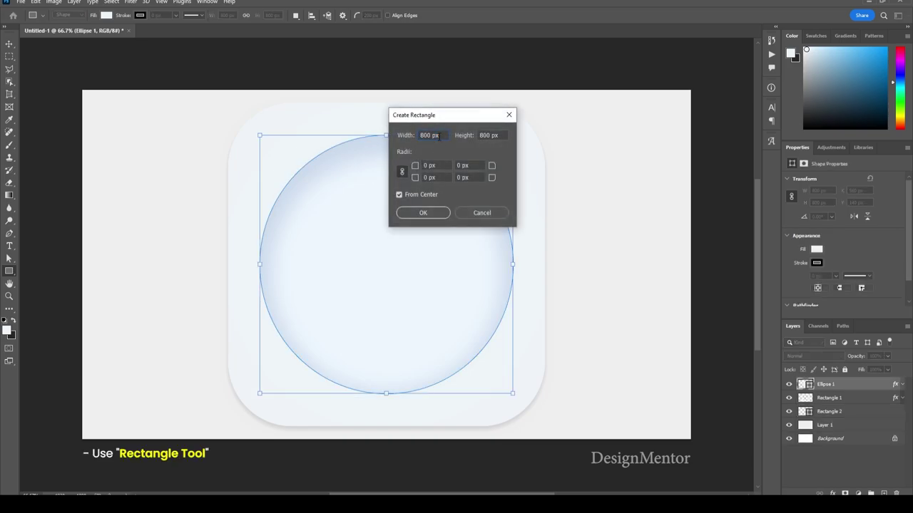
pyautogui.write('50')
pyautogui.press('Tab')
pyautogui.write('1')
pyautogui.click(423, 213)
# Step: Move the small rectangle to the top of the clock face, on the vertical centre
pyautogui.press('v')
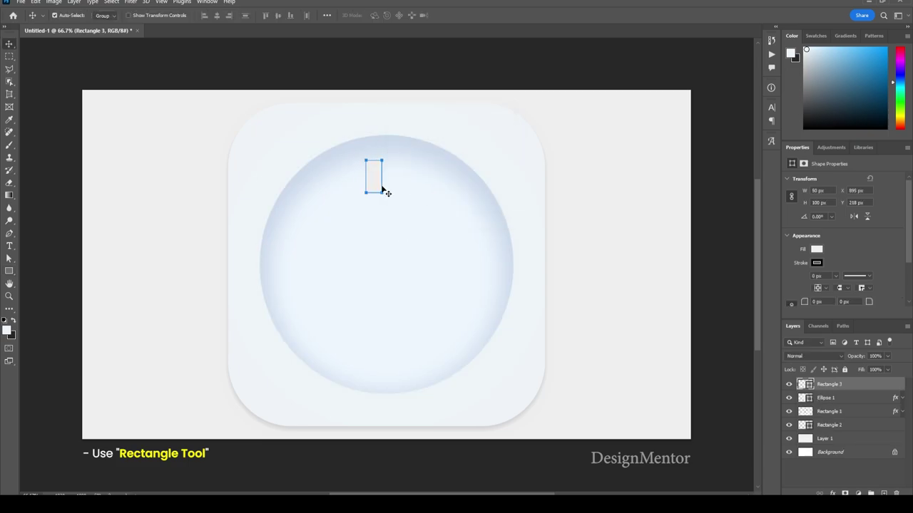
pyautogui.moveTo(378, 187); pyautogui.dragTo(384, 159)
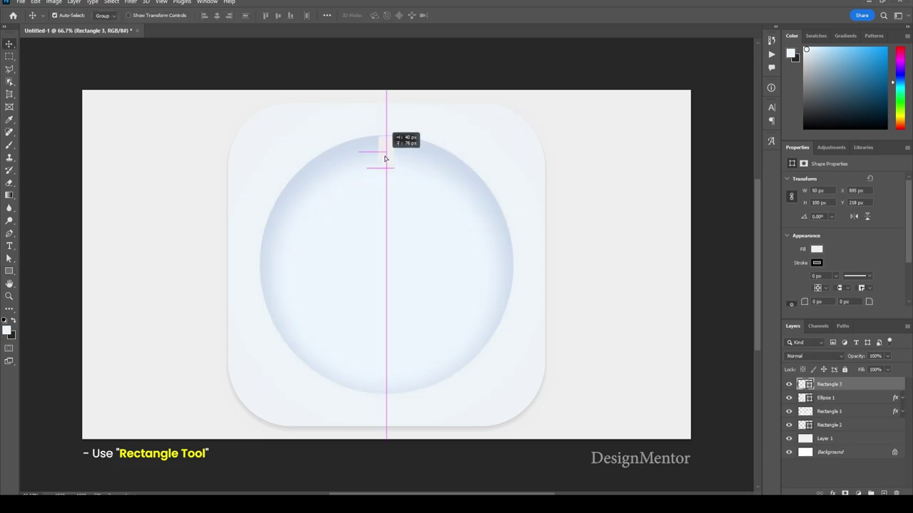
pyautogui.moveTo(385, 158)
pyautogui.mouseDown()
pyautogui.moveTo(371, 182)
pyautogui.moveTo(391, 155)
pyautogui.mouseUp()
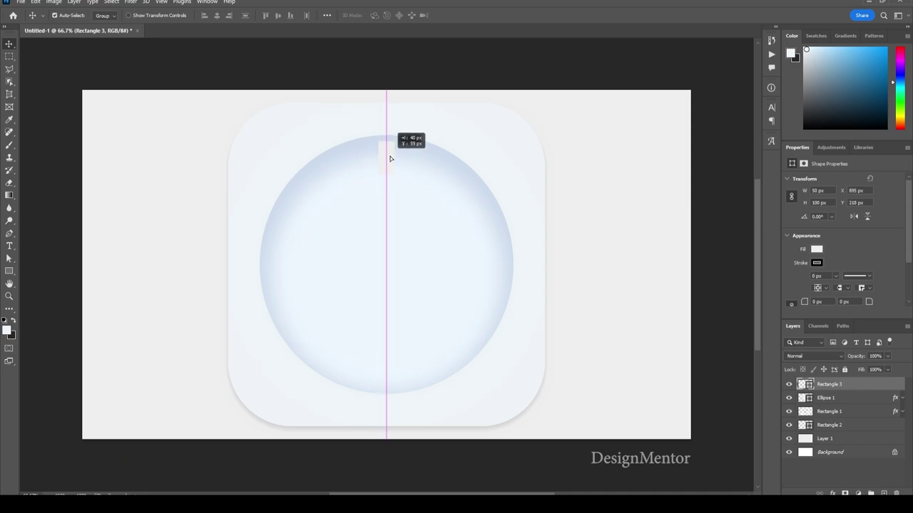
# Step: Give the top tick a drop shadow with Distance 20 and Size 70
pyautogui.rightClick(832, 385)
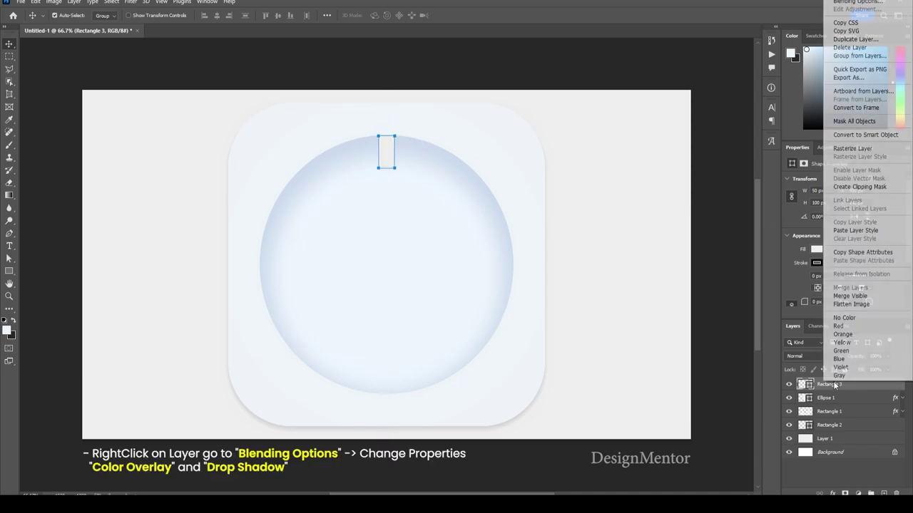
pyautogui.click(843, 3)
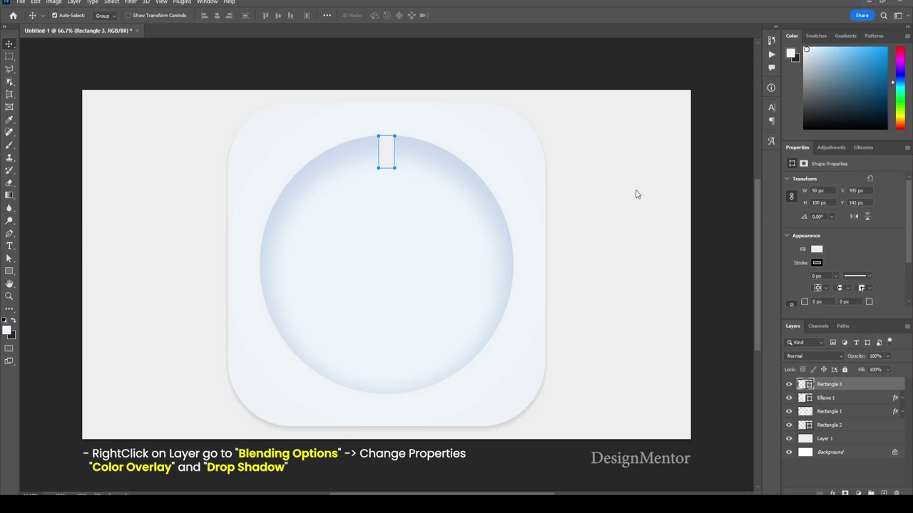
pyautogui.click(591, 405)
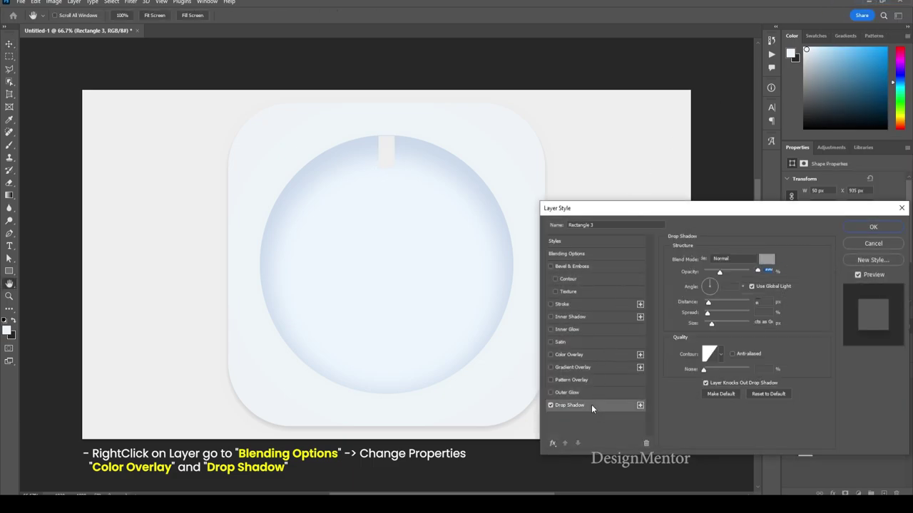
pyautogui.click(764, 301)
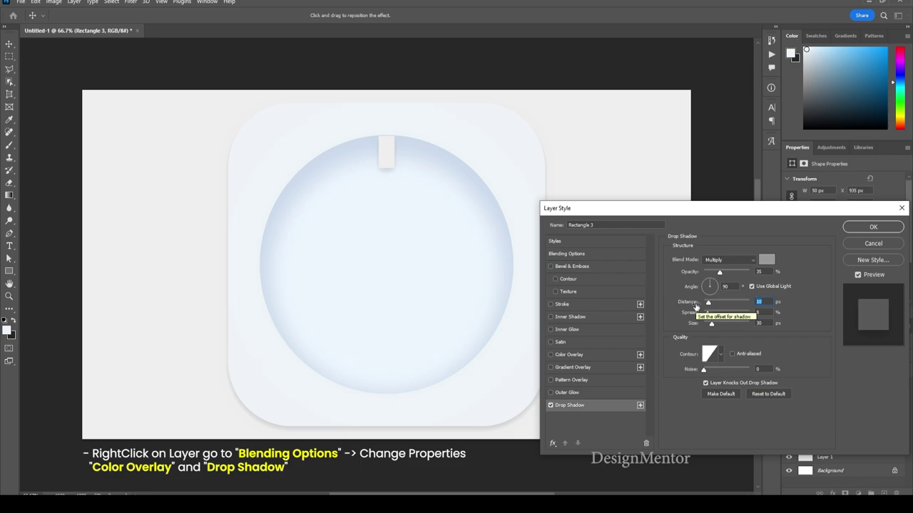
pyautogui.write('20')
pyautogui.press('Tab')
pyautogui.press('Tab')
pyautogui.write('7')
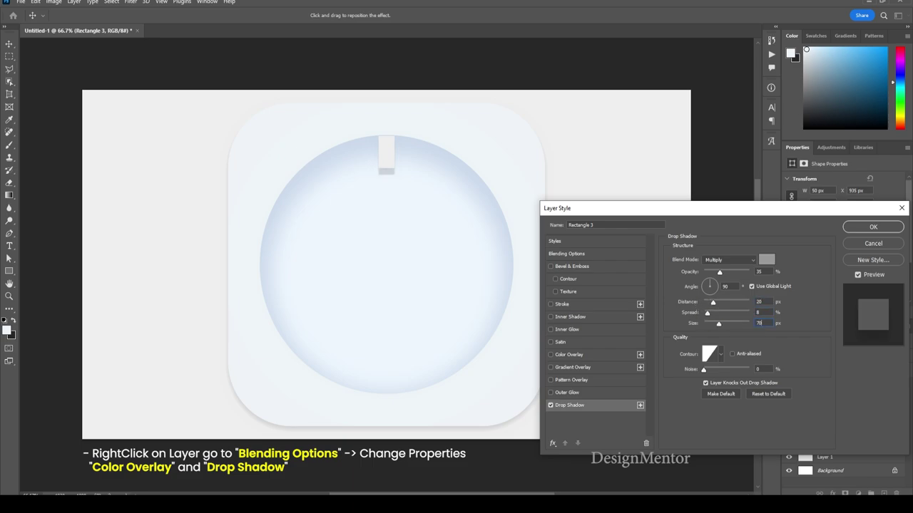
pyautogui.write('0')
# Step: Add a Color Overlay sampled from the clock face colour and apply the styles
pyautogui.click(591, 356)
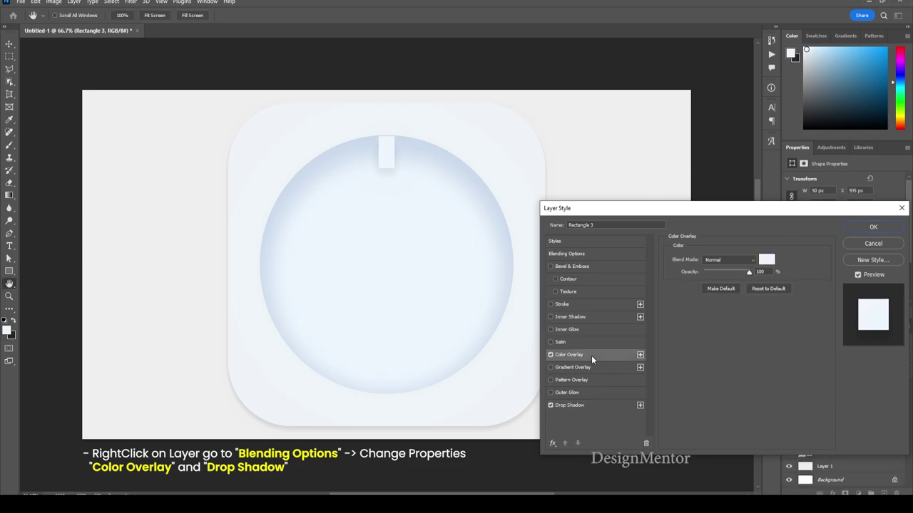
pyautogui.click(765, 260)
pyautogui.click(390, 124)
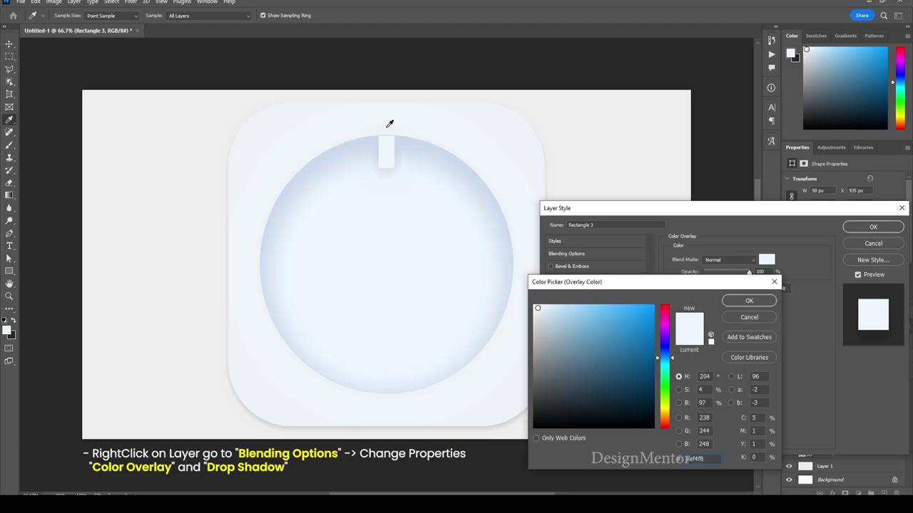
pyautogui.click(739, 302)
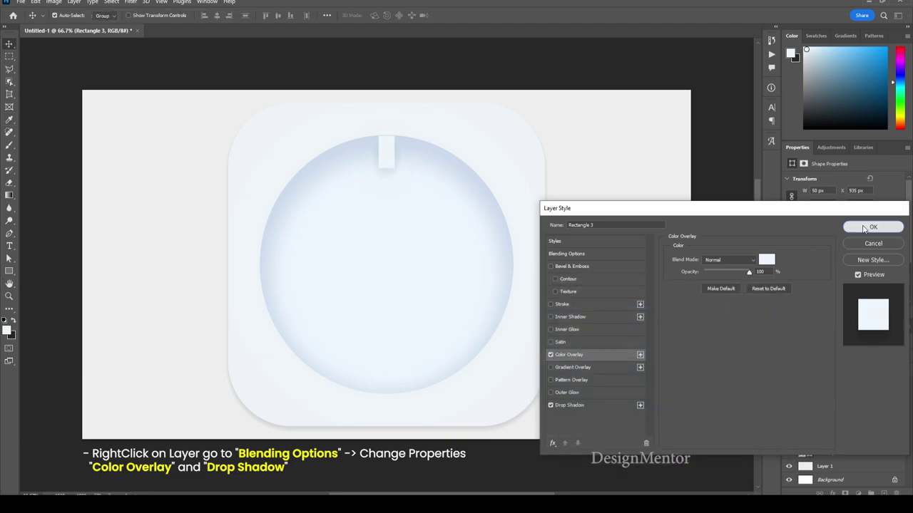
pyautogui.click(862, 226)
# Step: Reselect the Rectangle 3 layer and collapse its effects list
pyautogui.click(576, 219)
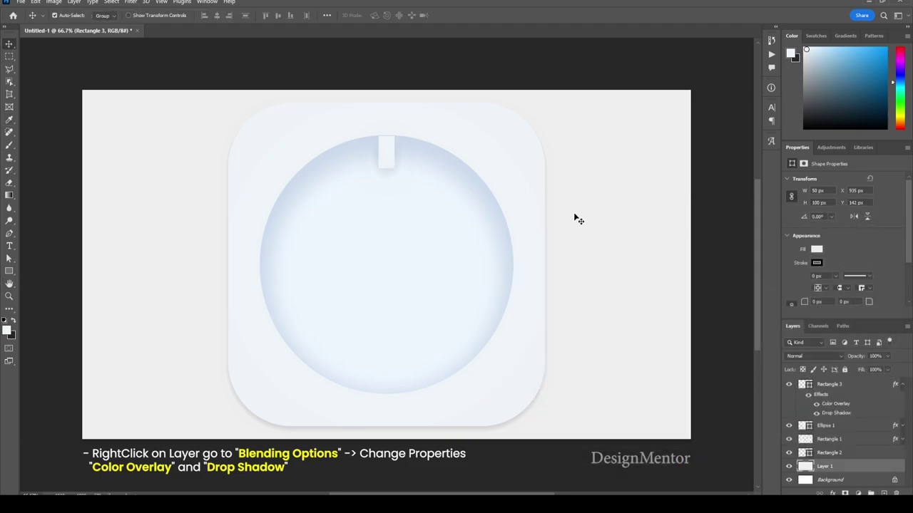
pyautogui.rightClick(387, 160)
pyautogui.click(409, 163)
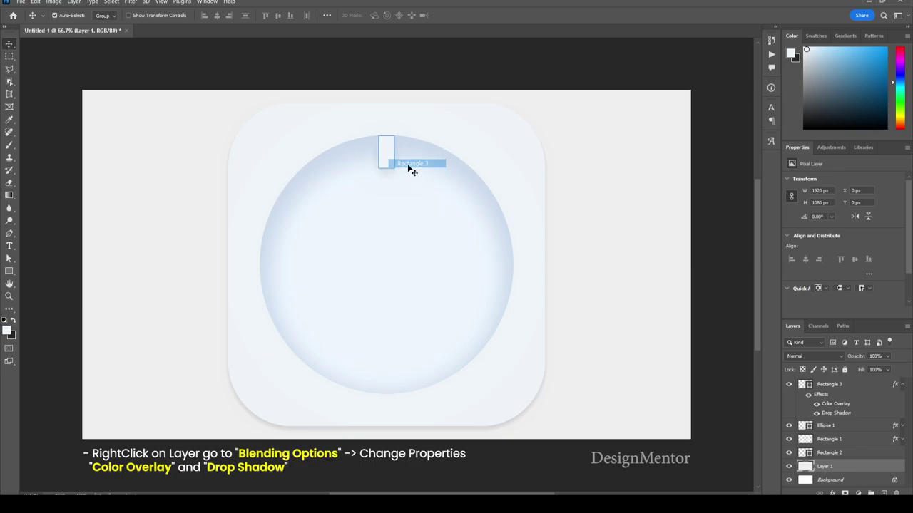
pyautogui.click(578, 162)
pyautogui.click(901, 385)
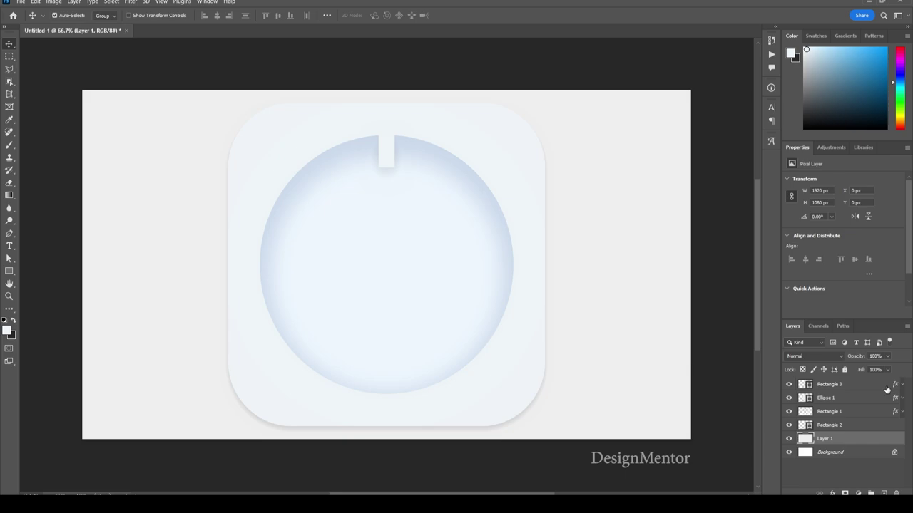
pyautogui.click(845, 385)
pyautogui.rightClick(844, 384)
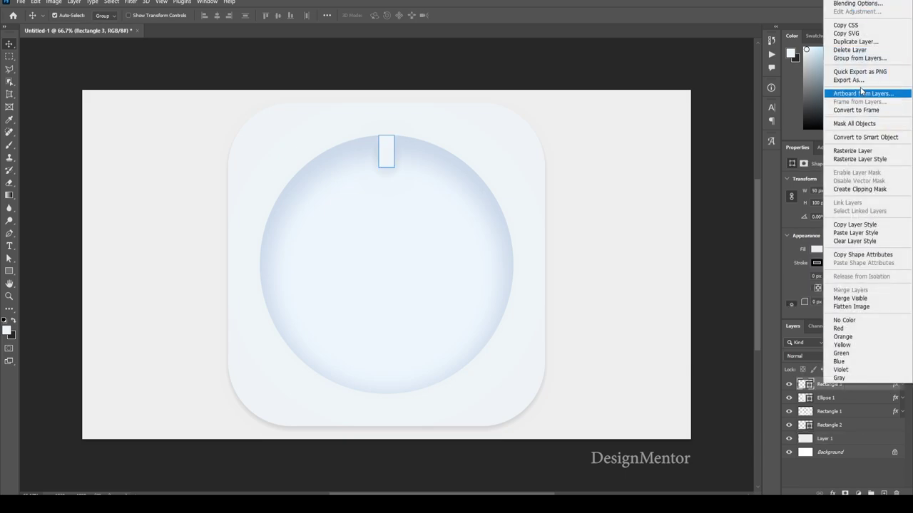
# Step: Duplicate Rectangle 3 and nudge the copy down to Y 840 on the face's bottom edge
pyautogui.click(856, 41)
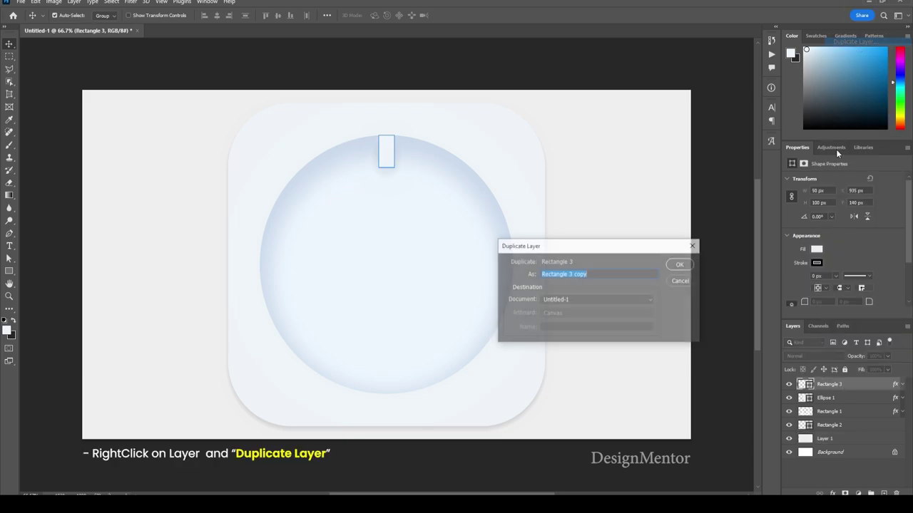
pyautogui.click(681, 264)
pyautogui.hotkey('shift', 'Down')
pyautogui.hotkey('shift', 'Down')
pyautogui.hotkey('shift', 'Down')
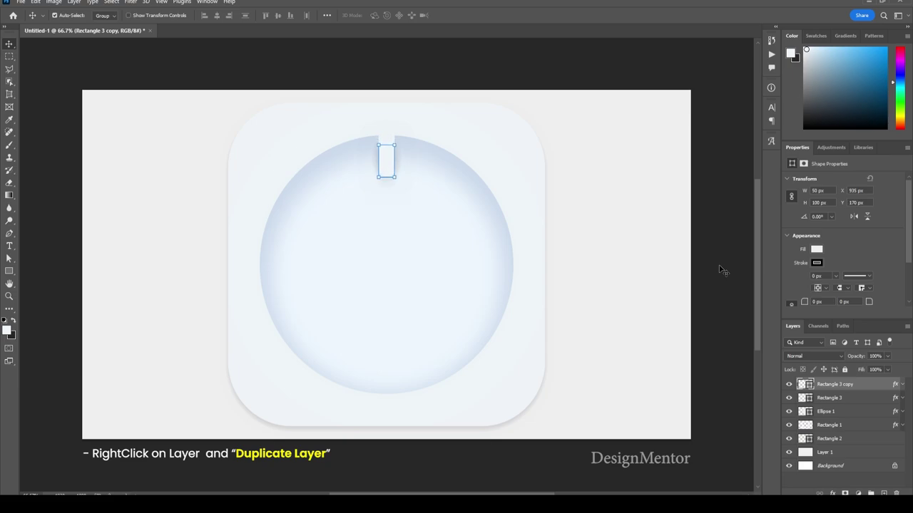
pyautogui.hotkey('shift', 'Down')
pyautogui.hotkey('shift', 'Down')
pyautogui.hotkey('shift', 'Down')
pyautogui.hotkey('shift', 'Down')
pyautogui.hotkey('shift', 'Down')
pyautogui.hotkey('shift', 'Down')
pyautogui.hotkey('shift', 'Down')
pyautogui.hotkey('shift', 'Down')
pyautogui.hotkey('shift', 'Down')
pyautogui.hotkey('shift', 'Down')
pyautogui.hotkey('shift', 'Down')
pyautogui.hotkey('shift', 'Down')
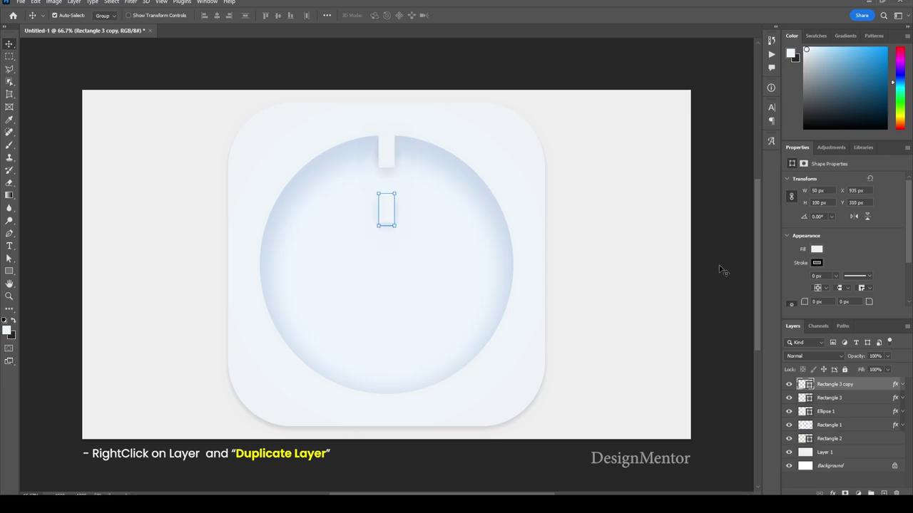
pyautogui.hotkey('shift', 'Down')
pyautogui.hotkey('shift', 'Down')
pyautogui.hotkey('shift', 'Down')
pyautogui.hotkey('shift', 'Down')
pyautogui.hotkey('shift', 'Down')
pyautogui.hotkey('shift', 'Down')
pyautogui.hotkey('shift', 'Down')
pyautogui.hotkey('shift', 'Down')
pyautogui.hotkey('shift', 'Down')
pyautogui.hotkey('shift', 'Down')
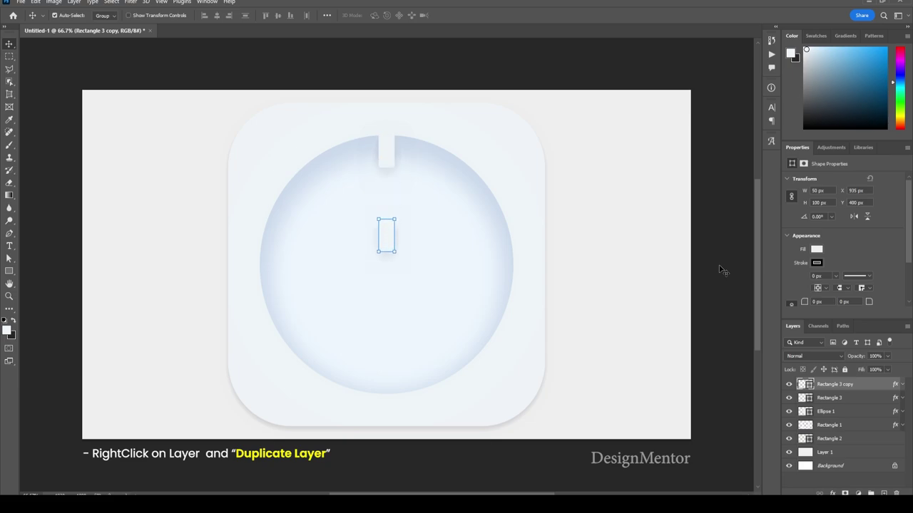
pyautogui.hotkey('shift', 'Down')
pyautogui.hotkey('shift', 'Down')
pyautogui.hotkey('shift', 'Down')
pyautogui.hotkey('shift', 'Down')
pyautogui.hotkey('shift', 'Down')
pyautogui.hotkey('shift', 'Down')
pyautogui.hotkey('shift', 'Down')
pyautogui.hotkey('shift', 'Down')
pyautogui.hotkey('shift', 'Down')
pyautogui.hotkey('shift', 'Down')
pyautogui.hotkey('shift', 'Down')
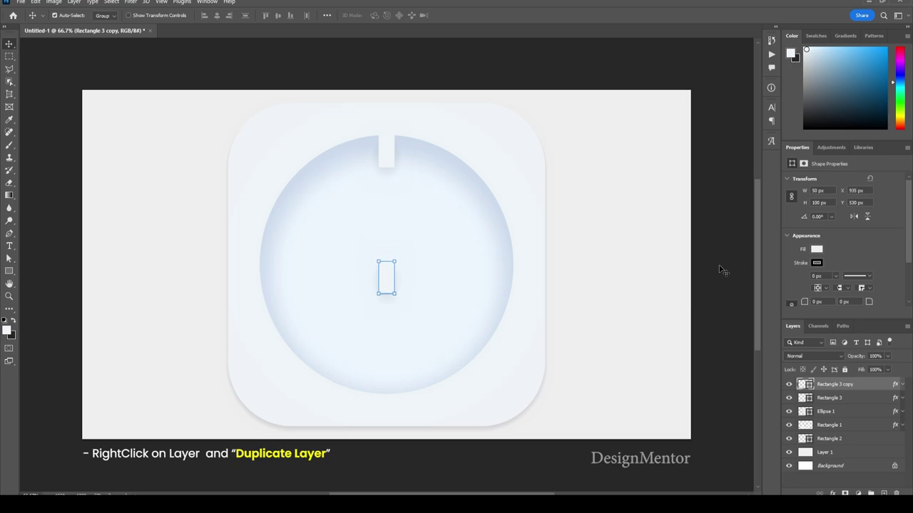
pyautogui.hotkey('shift', 'Down')
pyautogui.hotkey('shift', 'Down')
pyautogui.hotkey('shift', 'Down')
pyautogui.hotkey('shift', 'Down')
pyautogui.hotkey('shift', 'Down')
pyautogui.hotkey('shift', 'Down')
pyautogui.hotkey('shift', 'Down')
pyautogui.hotkey('shift', 'Down')
pyautogui.hotkey('shift', 'Down')
pyautogui.hotkey('shift', 'Down')
pyautogui.hotkey('shift', 'Down')
pyautogui.hotkey('shift', 'Down')
pyautogui.hotkey('shift', 'Down')
pyautogui.hotkey('shift', 'Down')
pyautogui.hotkey('shift', 'Down')
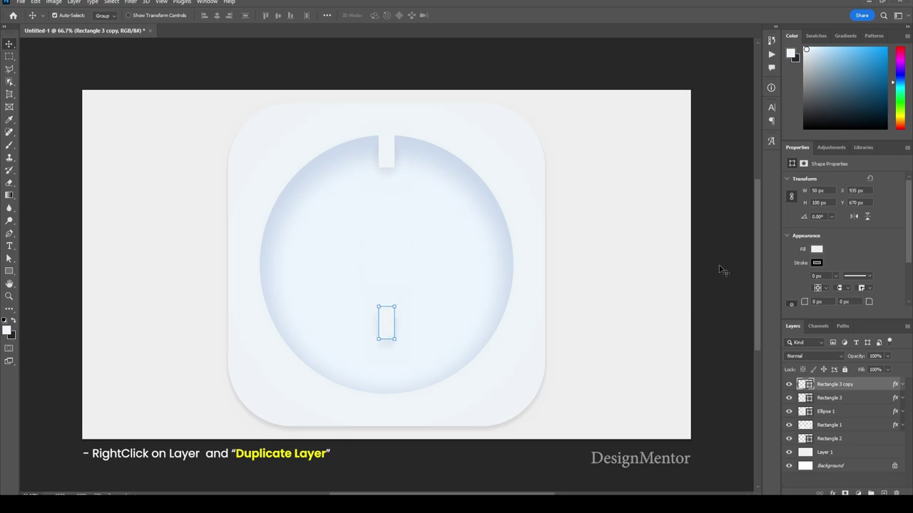
pyautogui.hotkey('shift', 'Down')
pyautogui.hotkey('shift', 'Down')
pyautogui.hotkey('shift', 'Down')
pyautogui.hotkey('shift', 'Down')
pyautogui.hotkey('shift', 'Down')
pyautogui.hotkey('shift', 'Down')
pyautogui.hotkey('shift', 'Down')
pyautogui.hotkey('shift', 'Down')
pyautogui.hotkey('shift', 'Down')
pyautogui.hotkey('shift', 'Down')
pyautogui.hotkey('shift', 'Down')
pyautogui.hotkey('shift', 'Down')
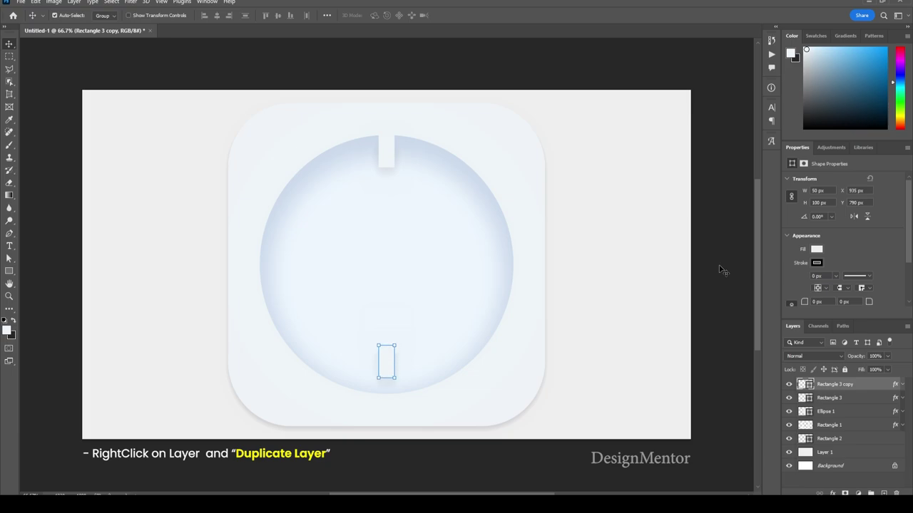
pyautogui.hotkey('shift', 'Down')
pyautogui.hotkey('shift', 'Down')
pyautogui.hotkey('shift', 'Down')
pyautogui.hotkey('shift', 'Down')
pyautogui.hotkey('shift', 'Down')
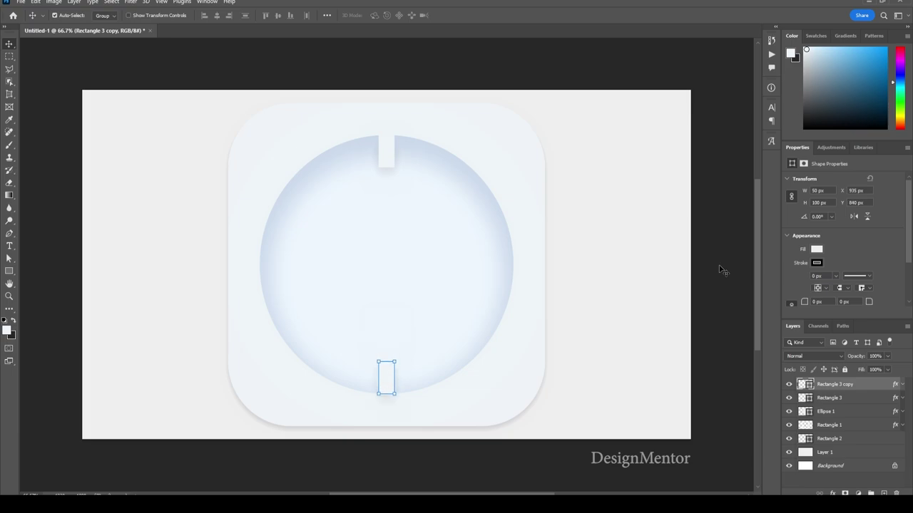
pyautogui.click(630, 305)
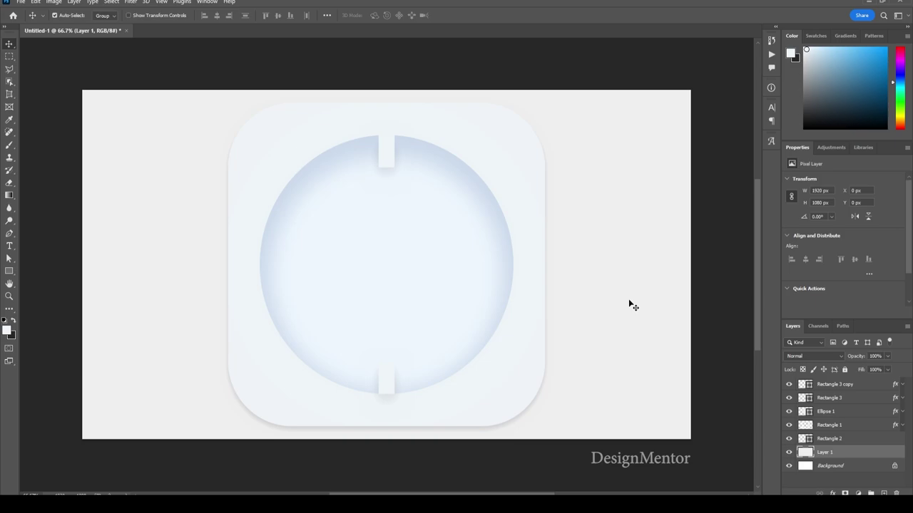
pyautogui.click(870, 389)
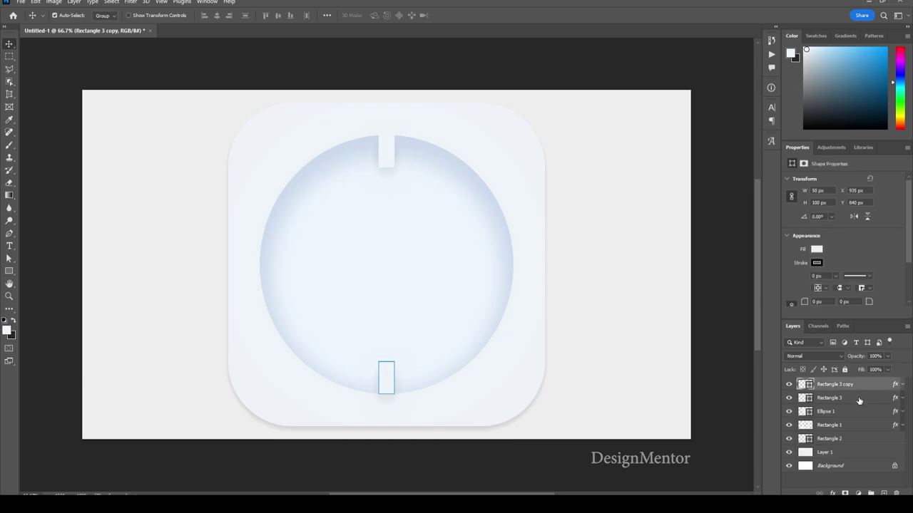
# Step: Duplicate both vertical ticks and rotate the copies 90° to mark the left and right edges
pyautogui.keyDown('ctrl'); pyautogui.click(857, 397); pyautogui.keyUp('ctrl')
pyautogui.rightClick(857, 397)
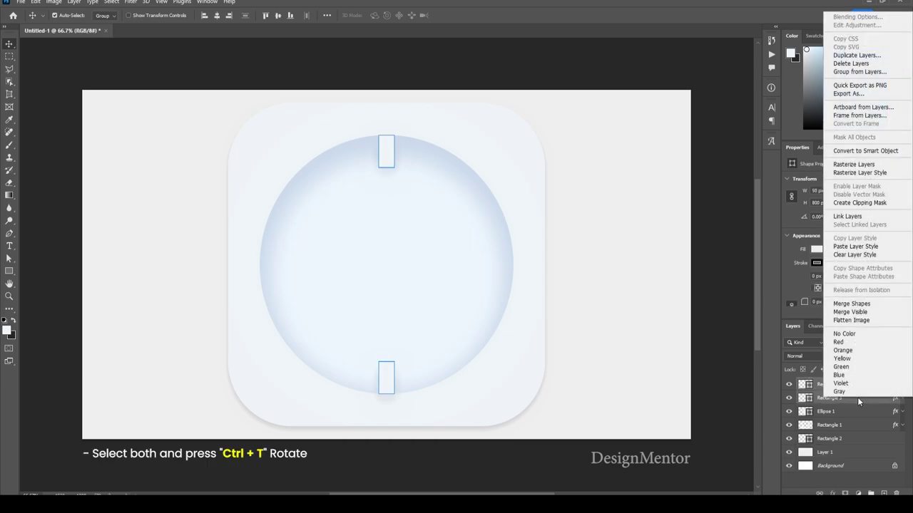
pyautogui.click(856, 55)
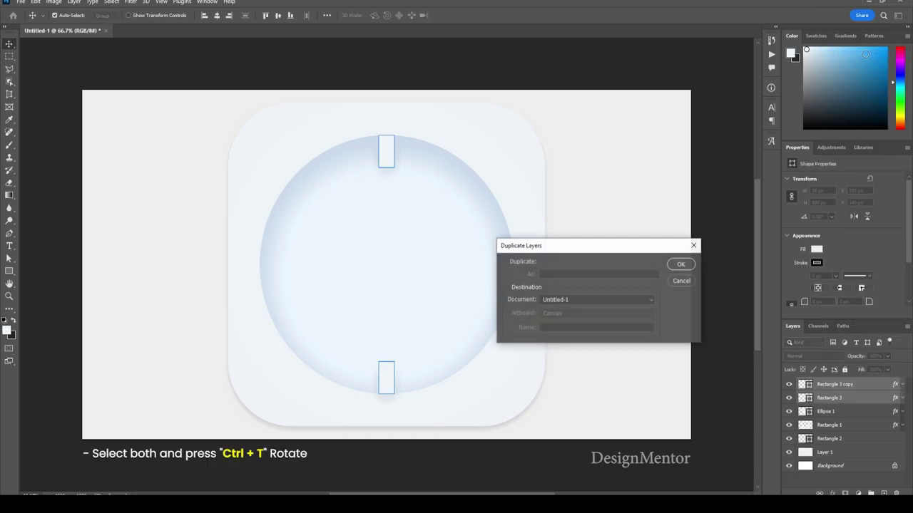
pyautogui.click(685, 265)
pyautogui.hotkey('ctrl', 't')
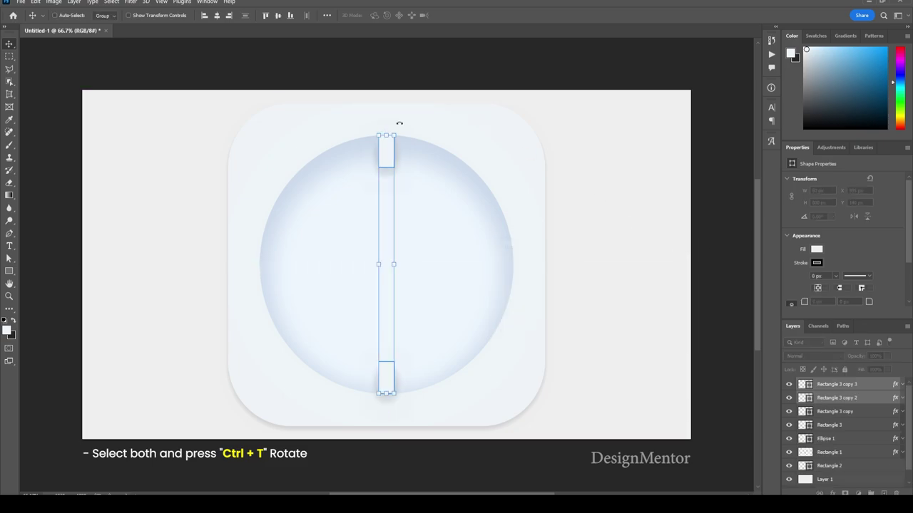
pyautogui.moveTo(400, 124); pyautogui.dragTo(529, 264)
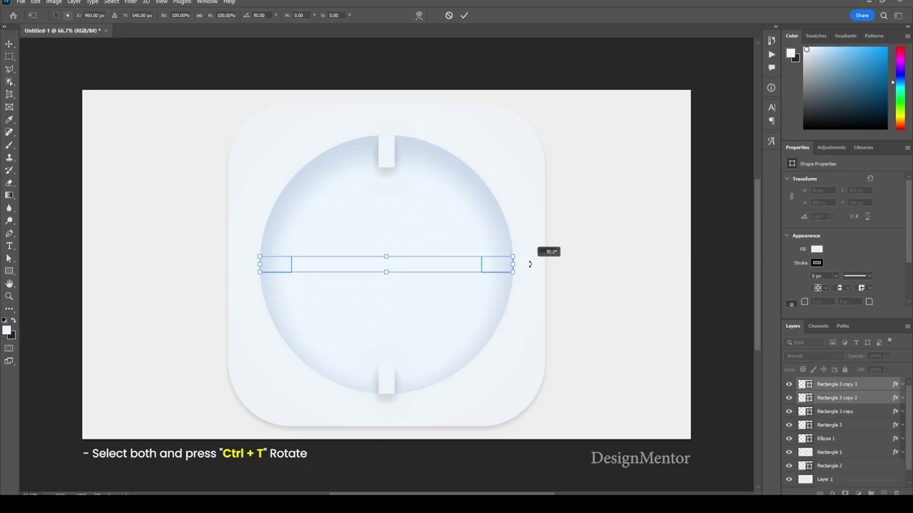
pyautogui.click(464, 15)
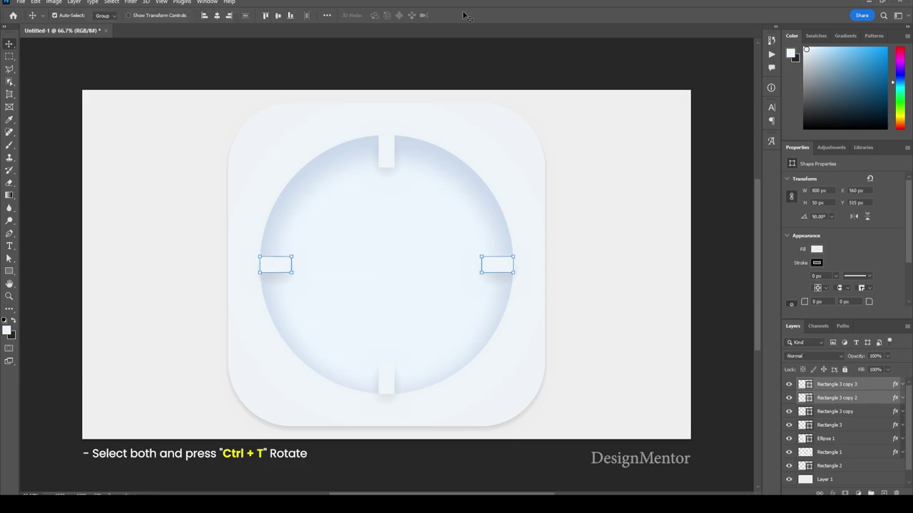
pyautogui.click(859, 385)
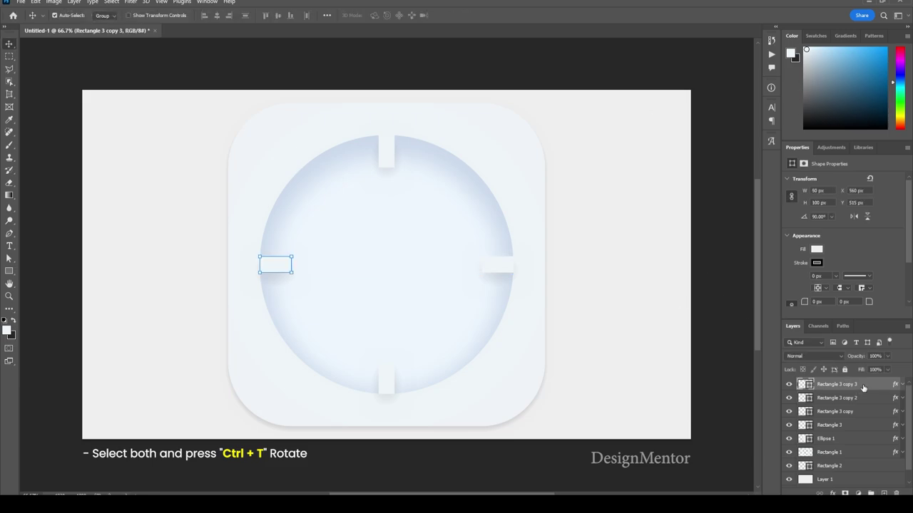
pyautogui.click(861, 482)
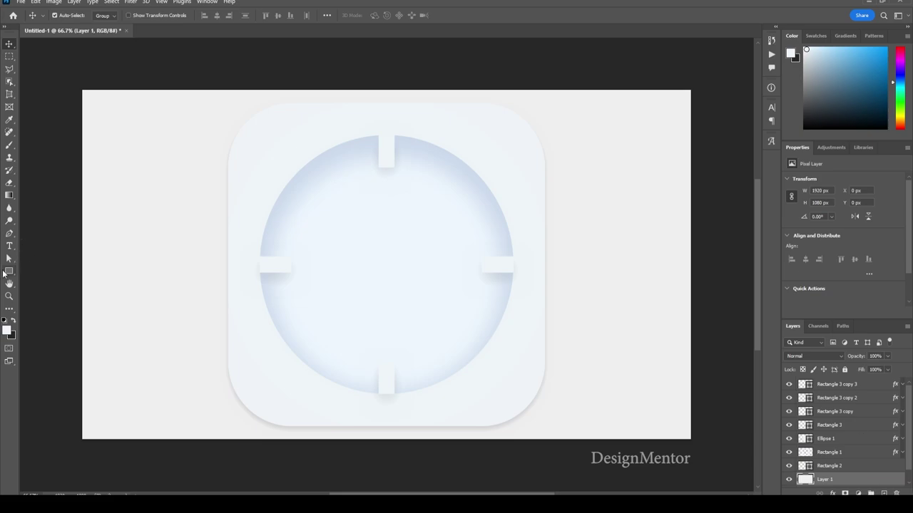
pyautogui.click(9, 272)
# Step: Create a 40×300 px rectangle with the Rectangle Tool
pyautogui.rightClick(9, 272)
pyautogui.click(43, 269)
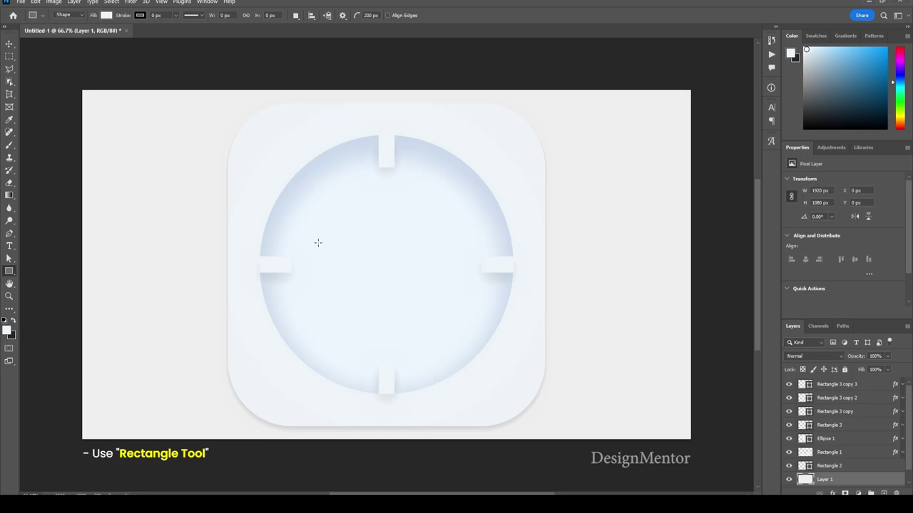
pyautogui.click(387, 211)
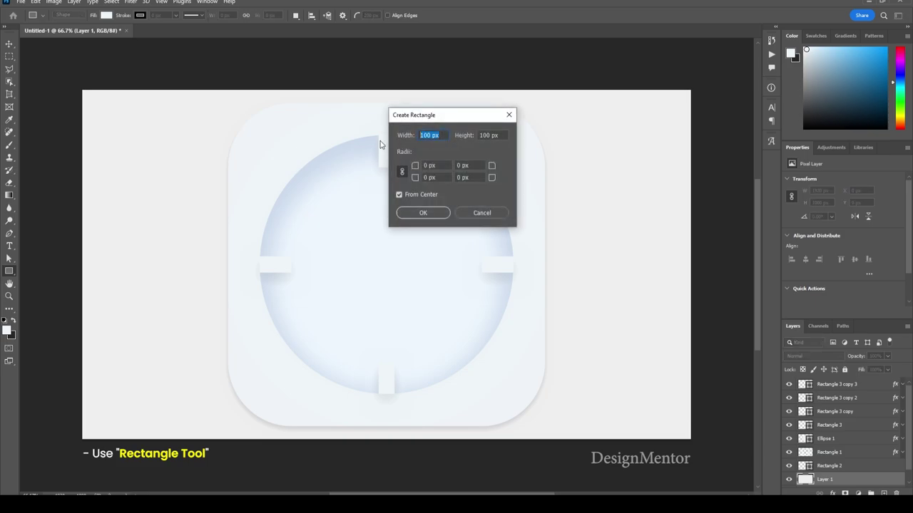
pyautogui.write('40')
pyautogui.press('Tab')
pyautogui.write('3')
pyautogui.press('Tab')
pyautogui.write('10')
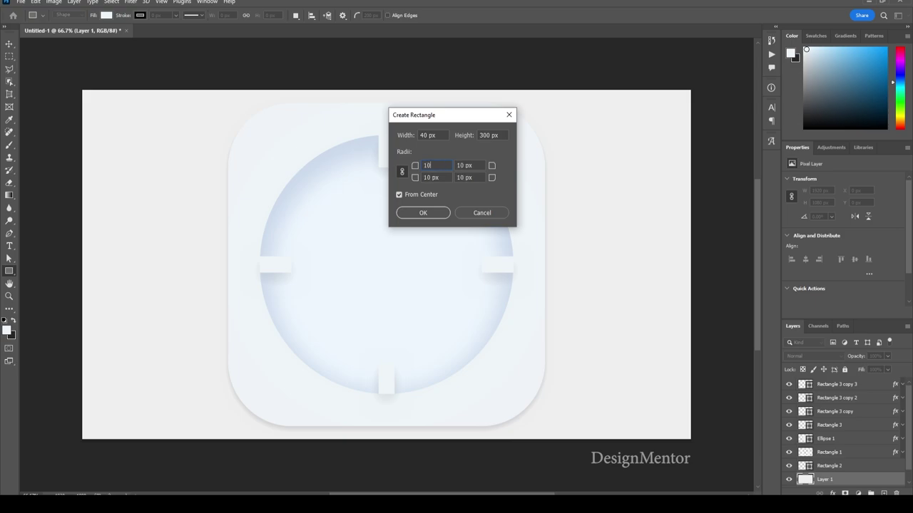
pyautogui.press('Return')
# Step: Create a 40×250 px rounded Rectangle 4 and move it to the top of the layers
pyautogui.write('40')
pyautogui.press('Tab')
pyautogui.write('2')
pyautogui.press('Return')
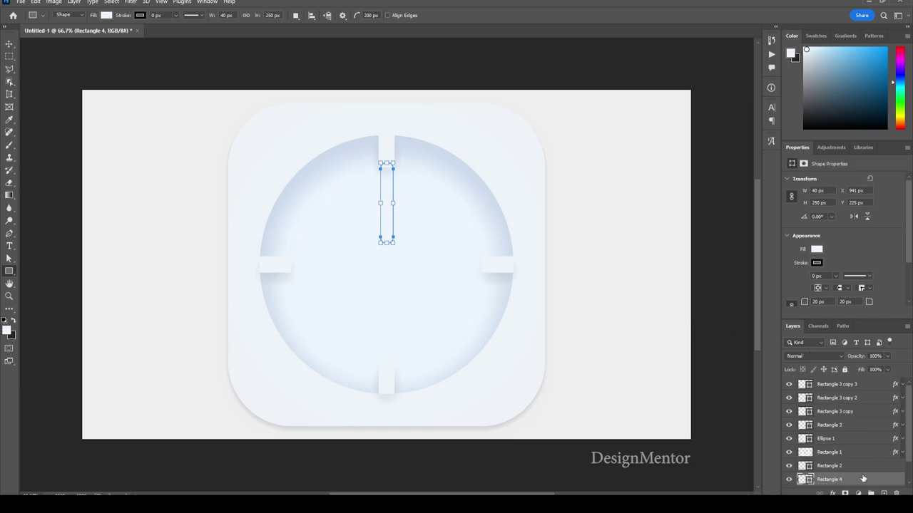
pyautogui.moveTo(863, 479); pyautogui.dragTo(864, 388)
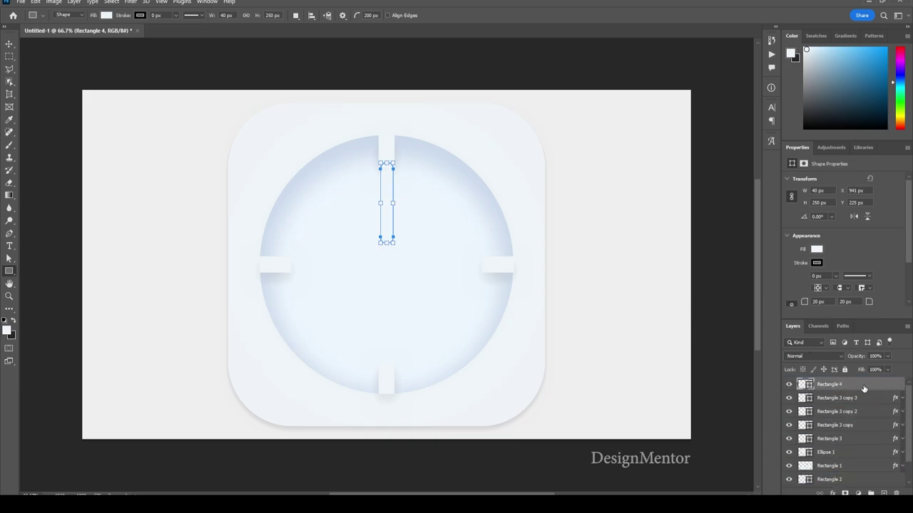
# Step: Give Rectangle 4 a black Color Overlay and move it down to X 940, Y 290
pyautogui.rightClick(864, 389)
pyautogui.click(859, 6)
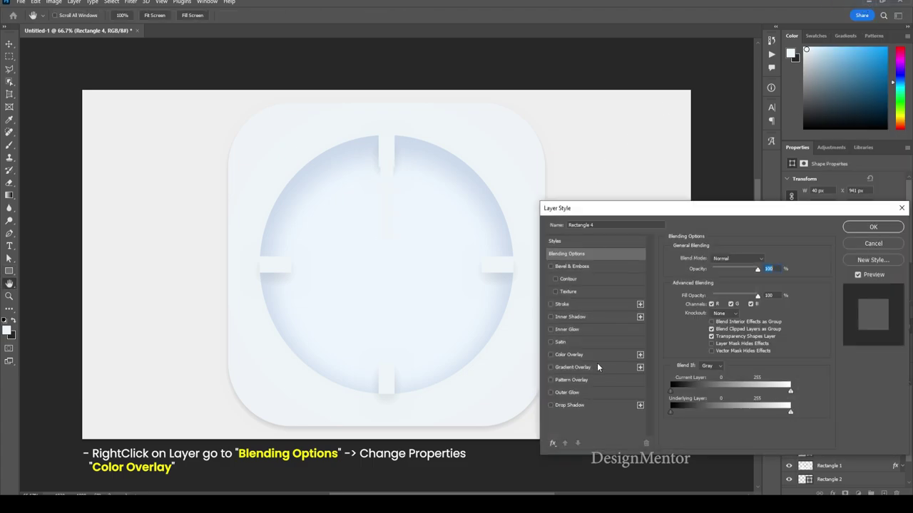
pyautogui.click(583, 356)
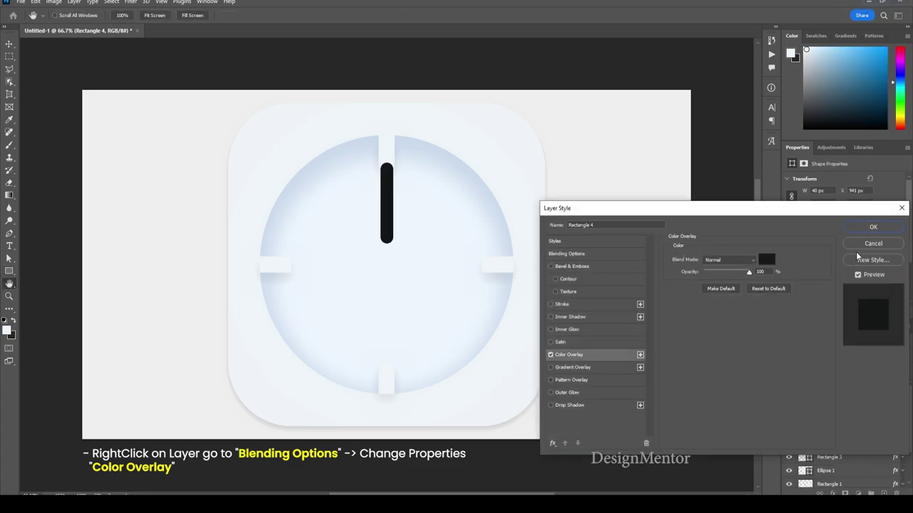
pyautogui.click(871, 227)
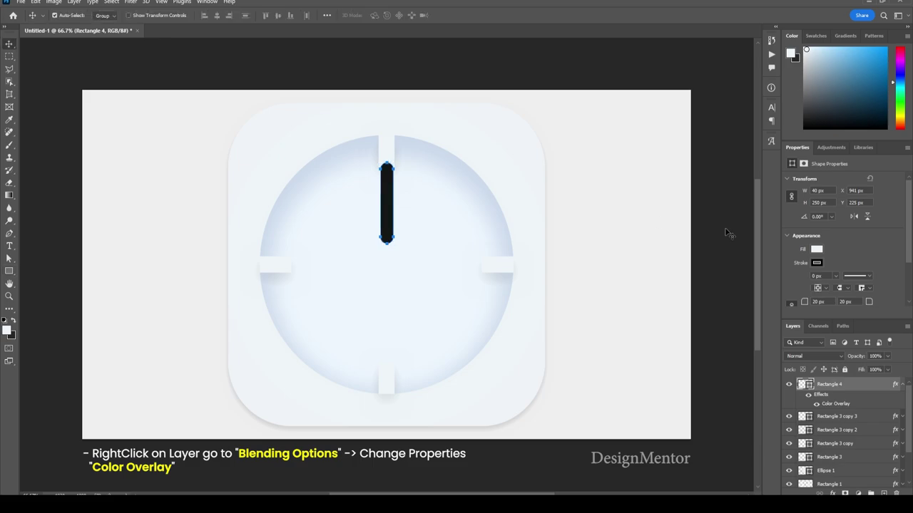
pyautogui.moveTo(385, 213); pyautogui.dragTo(384, 229)
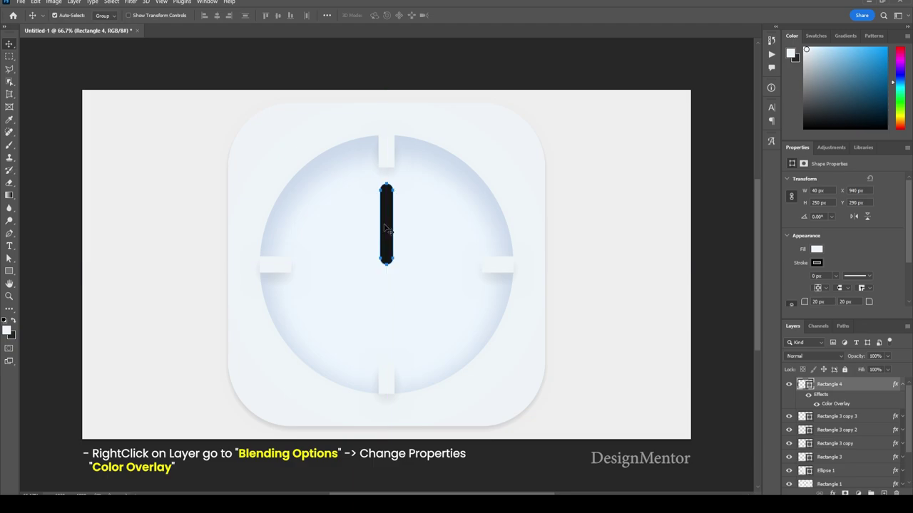
pyautogui.click(599, 63)
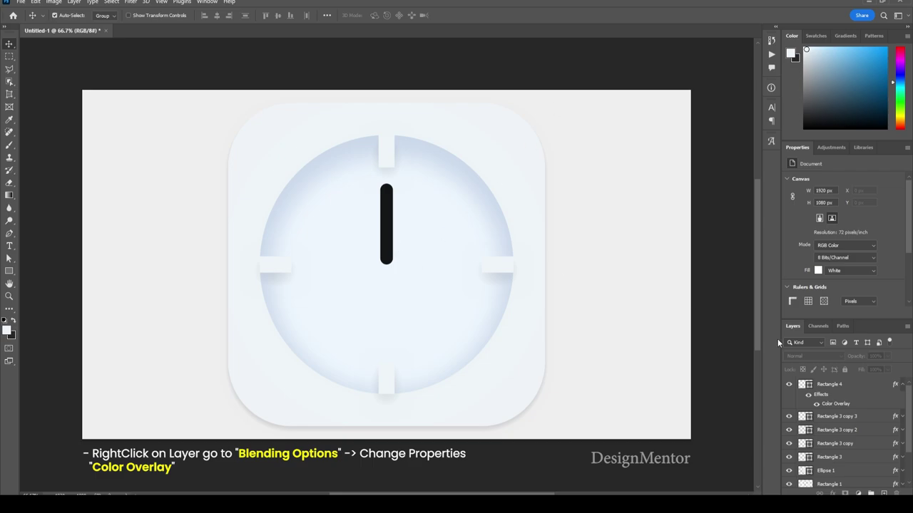
pyautogui.click(904, 386)
# Step: Duplicate Rectangle 4 and rotate the copy 90° into a horizontal bar
pyautogui.click(837, 385)
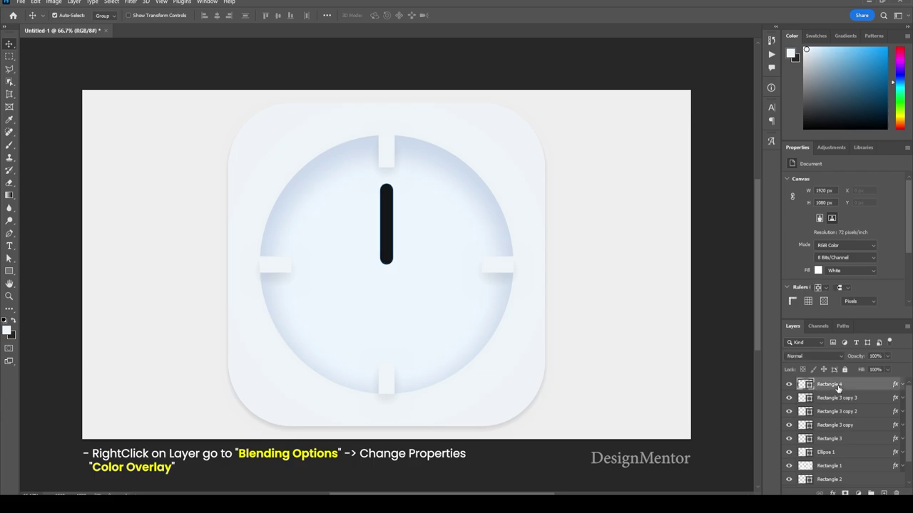
pyautogui.rightClick(837, 385)
pyautogui.click(860, 43)
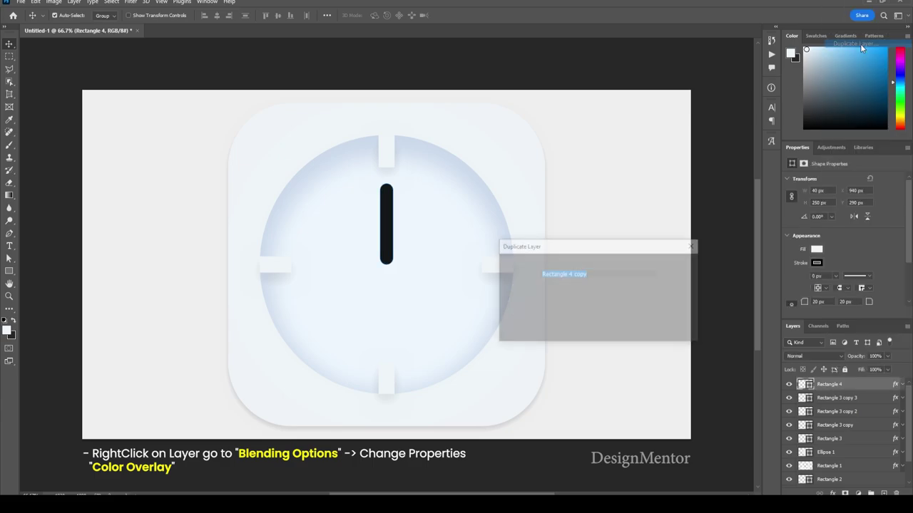
pyautogui.click(680, 265)
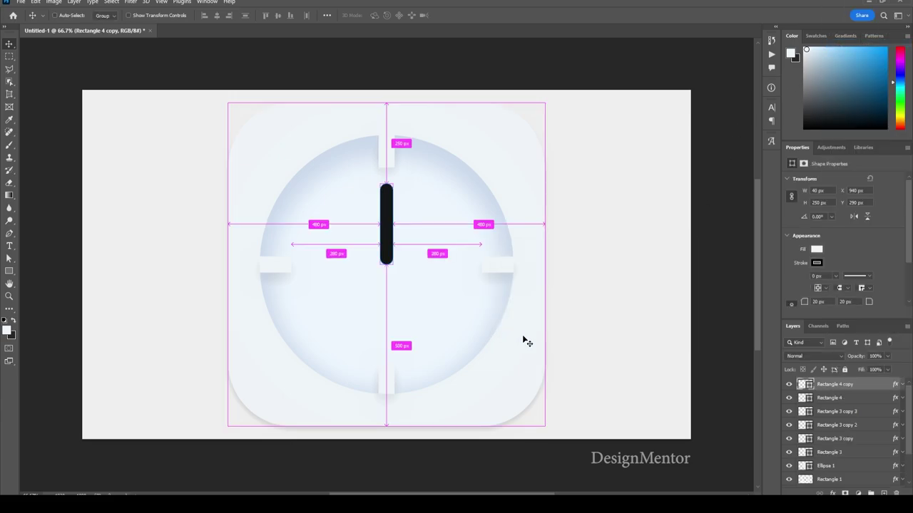
pyautogui.hotkey('ctrl', 't')
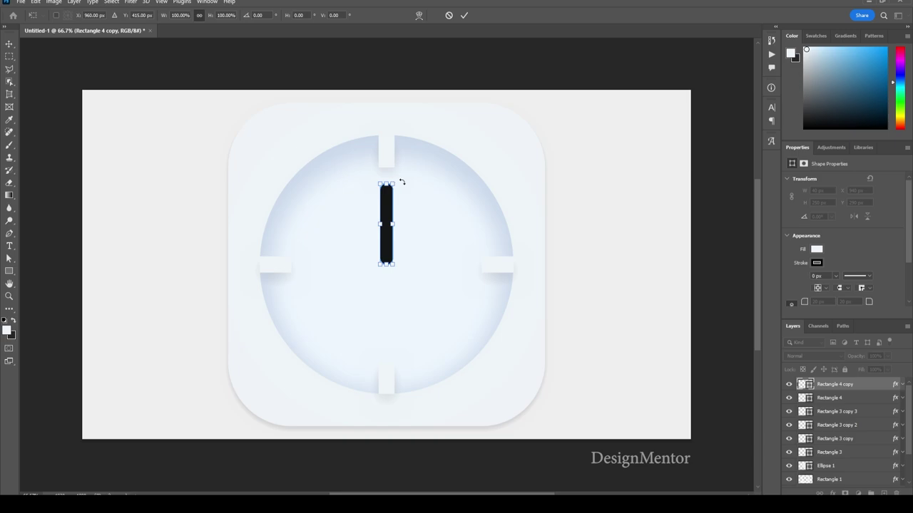
pyautogui.moveTo(401, 183); pyautogui.dragTo(452, 249)
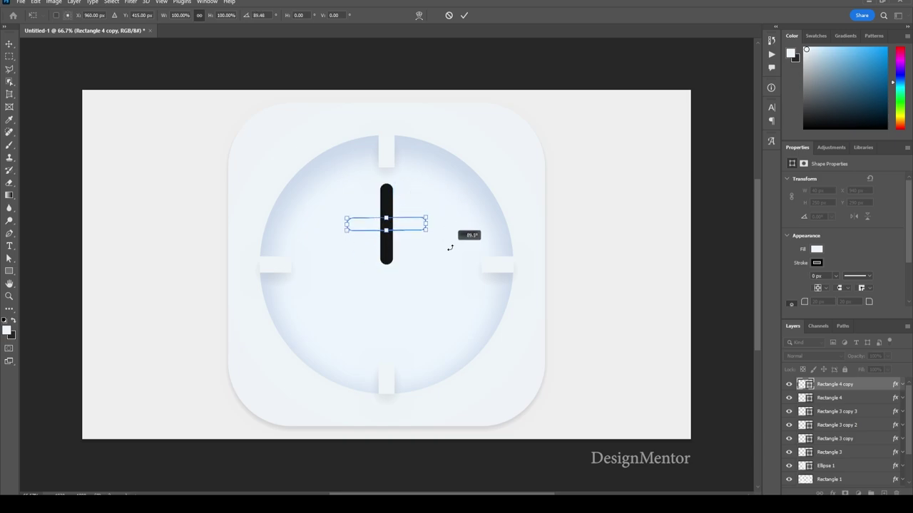
pyautogui.click(464, 15)
# Step: Position the horizontal hand pointing left from the centre, aligned with the vertical hand
pyautogui.moveTo(402, 229); pyautogui.dragTo(368, 260)
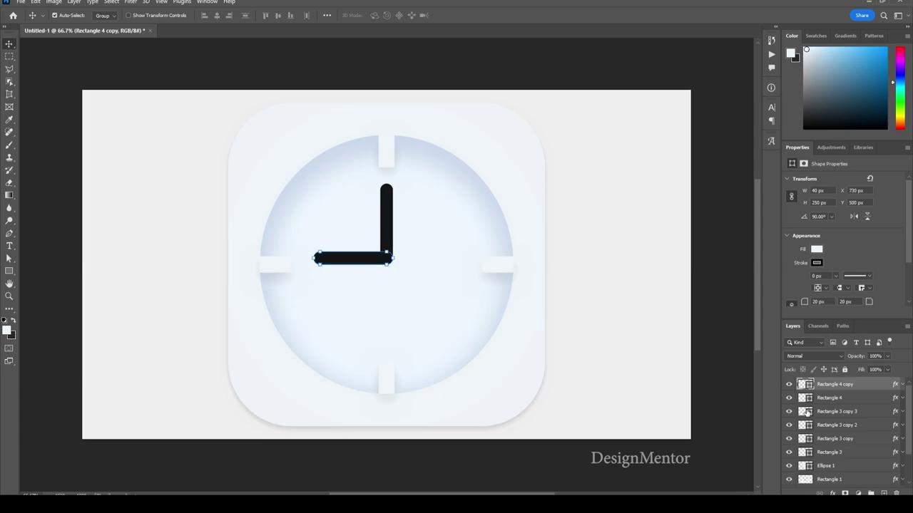
pyautogui.click(840, 397)
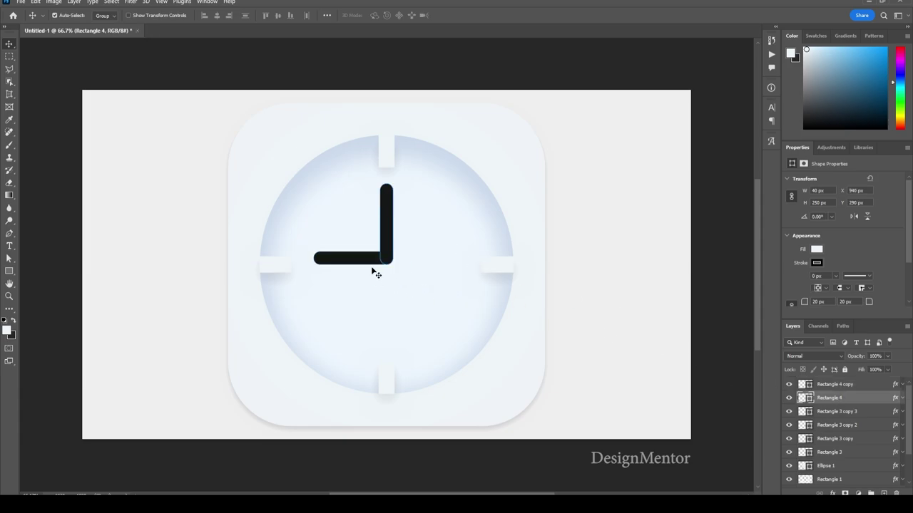
pyautogui.click(827, 388)
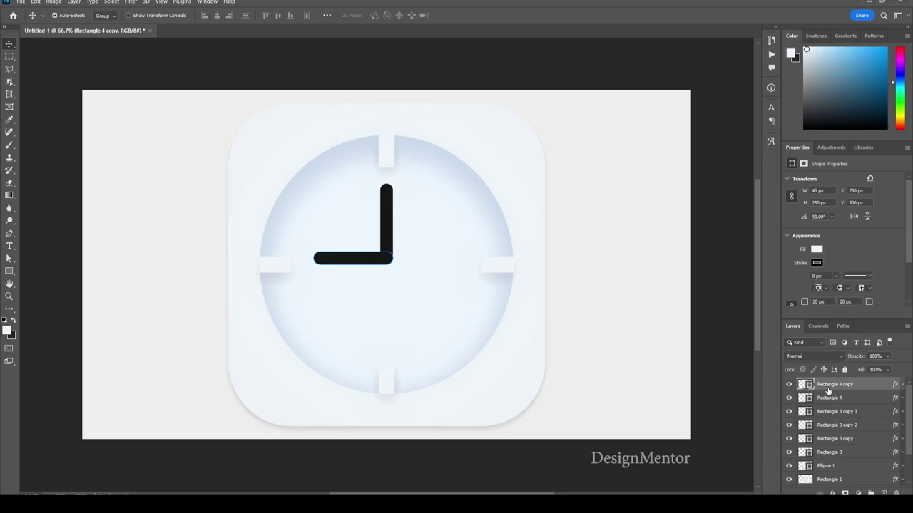
pyautogui.press('Down')
pyautogui.press('Down')
pyautogui.press('Down')
pyautogui.press('Down')
pyautogui.press('Down')
pyautogui.press('Down')
pyautogui.press('Down')
pyautogui.press('Down')
pyautogui.press('Down')
pyautogui.press('Down')
pyautogui.press('Down')
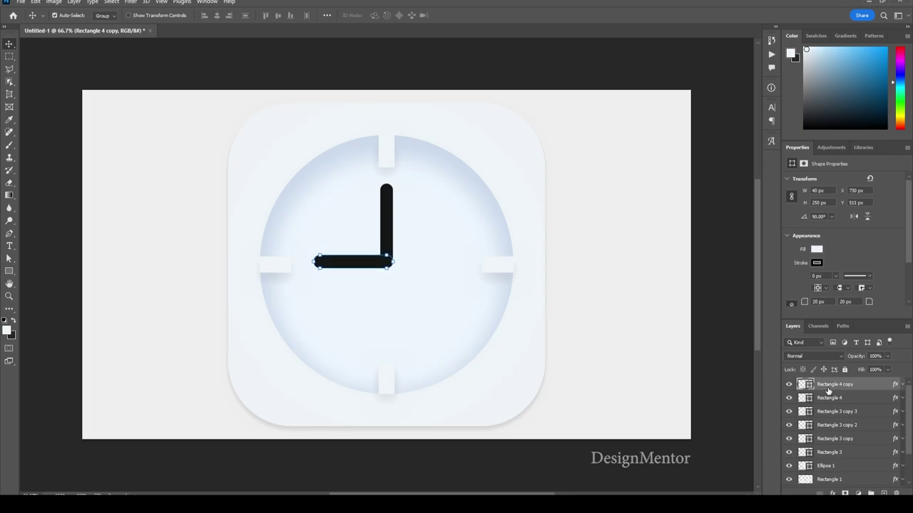
pyautogui.press('Down')
pyautogui.press('Down')
pyautogui.press('Down')
pyautogui.press('Down')
pyautogui.press('Down')
pyautogui.press('Down')
pyautogui.press('Down')
pyautogui.press('Down')
pyautogui.press('Down')
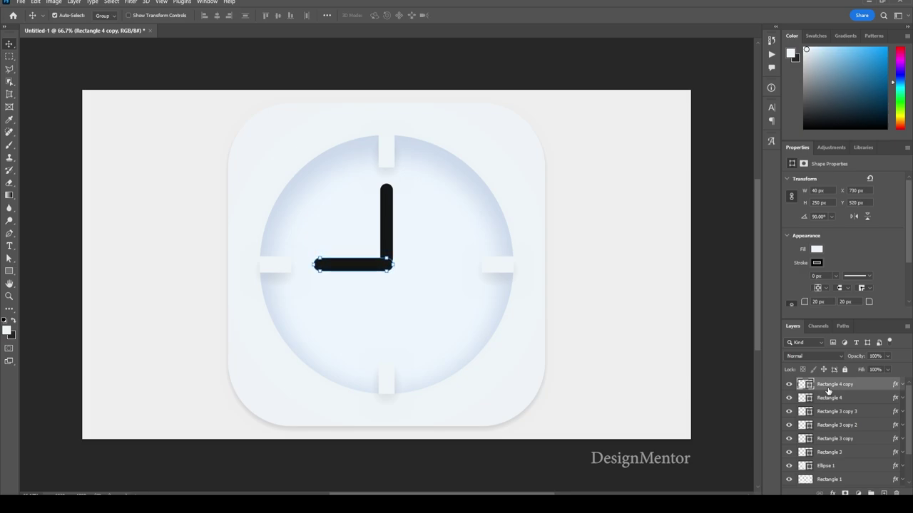
pyautogui.press('Up')
pyautogui.press('Down')
pyautogui.press('Down')
pyautogui.press('Up')
pyautogui.press('Up')
pyautogui.press('Up')
pyautogui.press('Up')
pyautogui.press('Up')
pyautogui.moveTo(360, 267); pyautogui.dragTo(355, 270)
pyautogui.moveTo(396, 241); pyautogui.dragTo(393, 246)
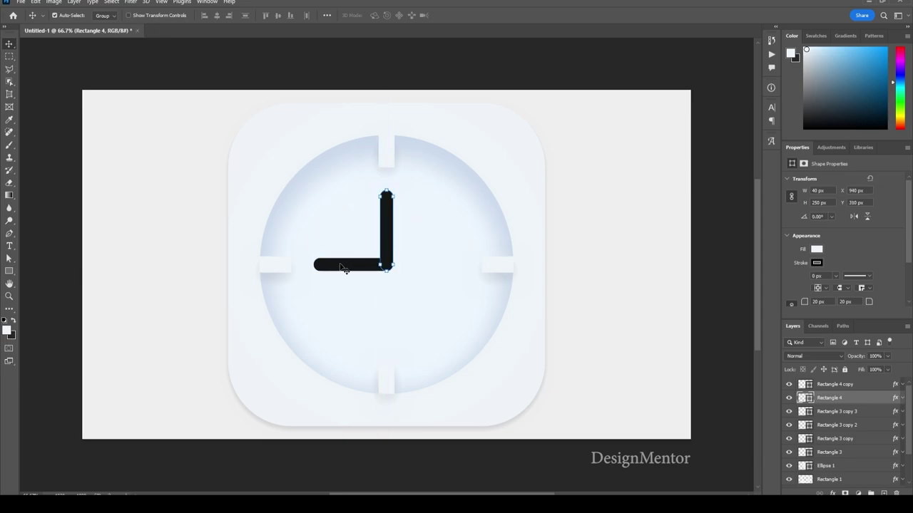
# Step: Shorten the horizontal hand from its left end
pyautogui.click(343, 269)
pyautogui.hotkey('ctrl', 't')
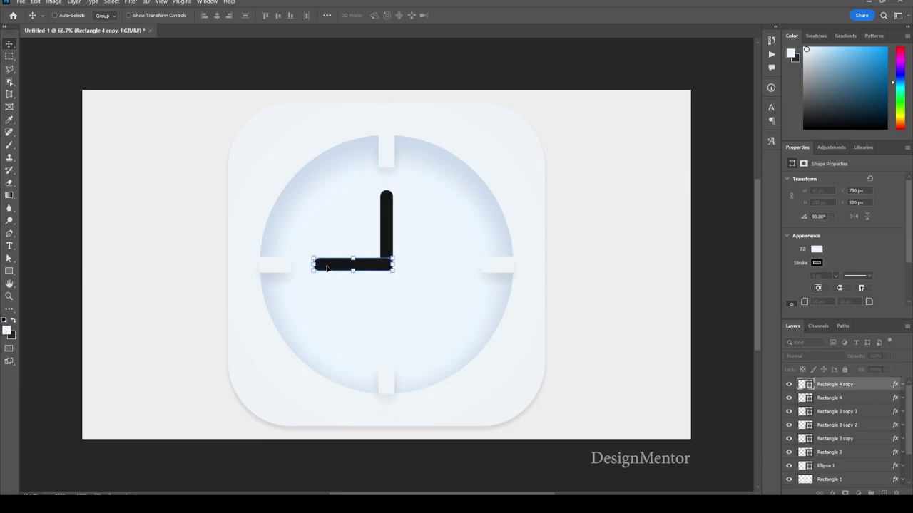
pyautogui.moveTo(314, 265); pyautogui.dragTo(328, 264)
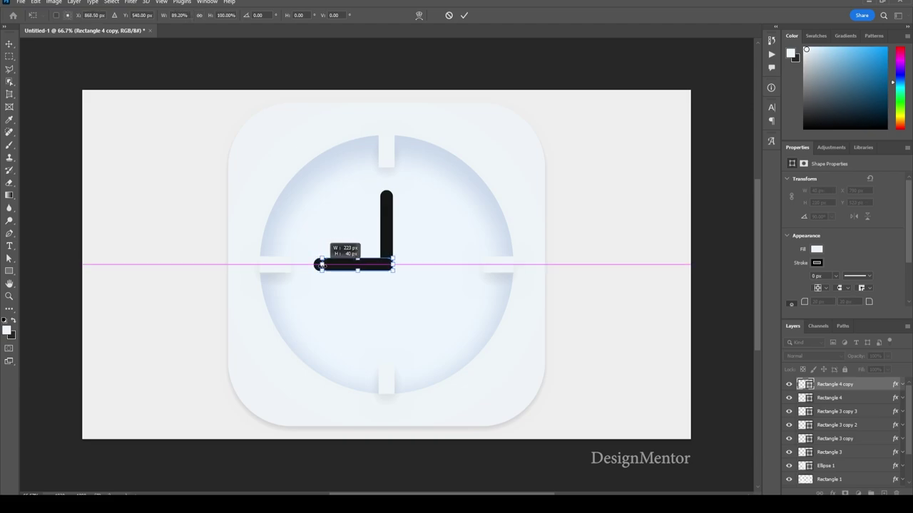
pyautogui.click(464, 15)
# Step: Rotate the vertical hand about 47.7° and move it to point up-right from the centre
pyautogui.click(841, 401)
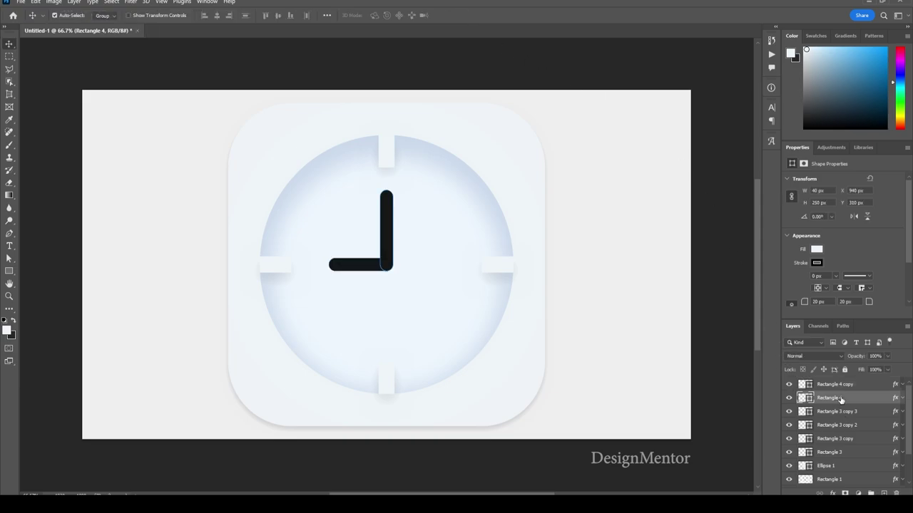
pyautogui.hotkey('ctrl', 't')
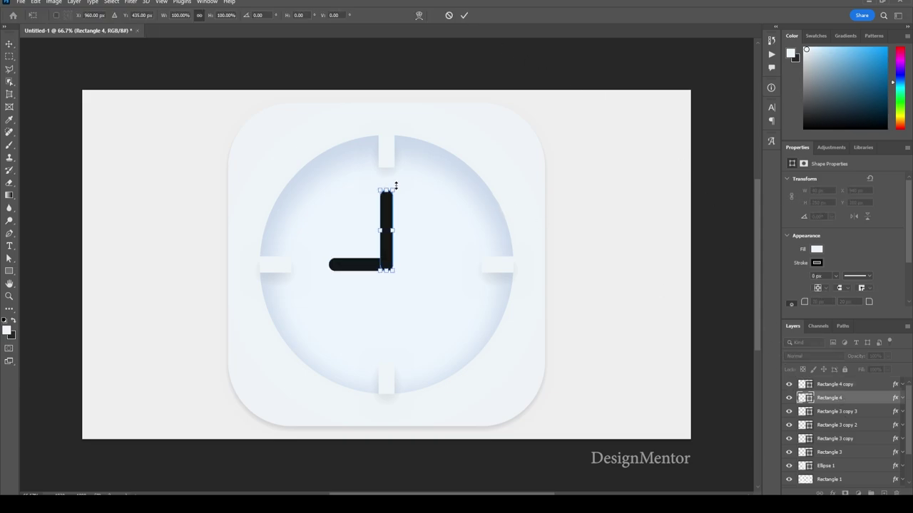
pyautogui.moveTo(399, 184); pyautogui.dragTo(428, 207)
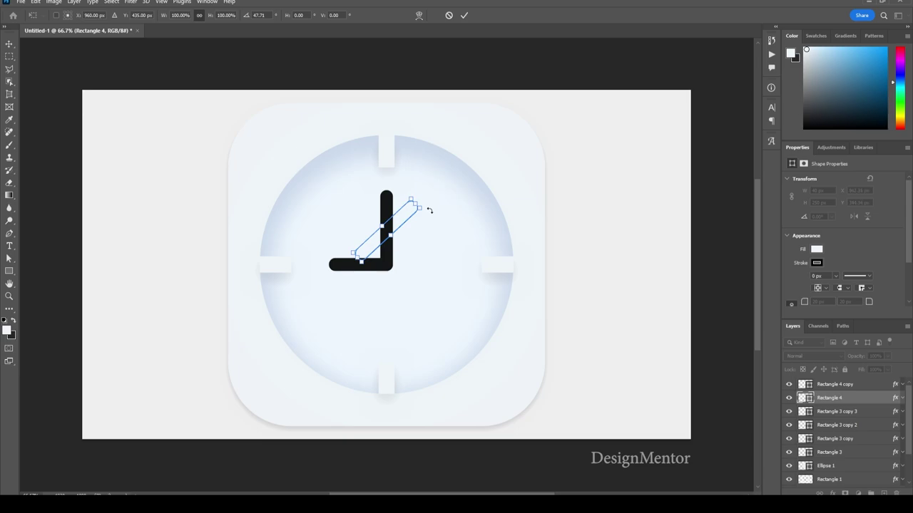
pyautogui.click(465, 15)
pyautogui.moveTo(380, 238); pyautogui.dragTo(406, 250)
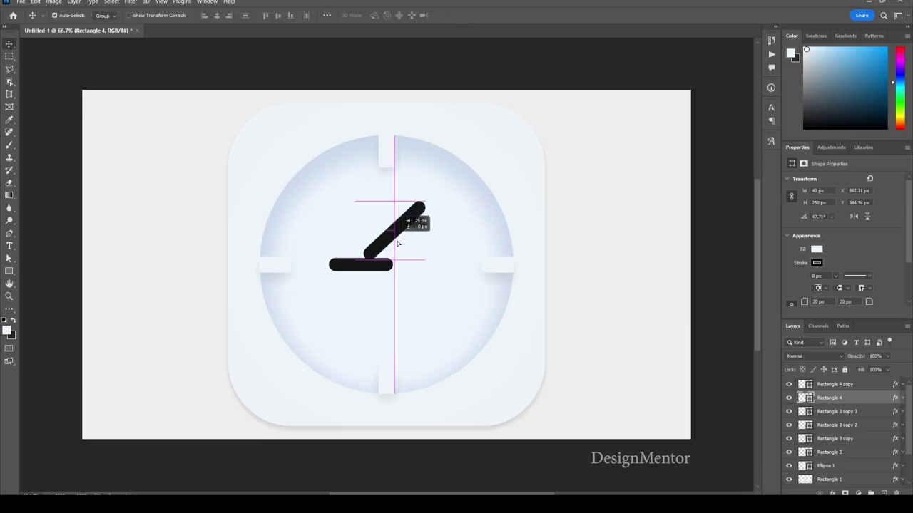
pyautogui.click(532, 69)
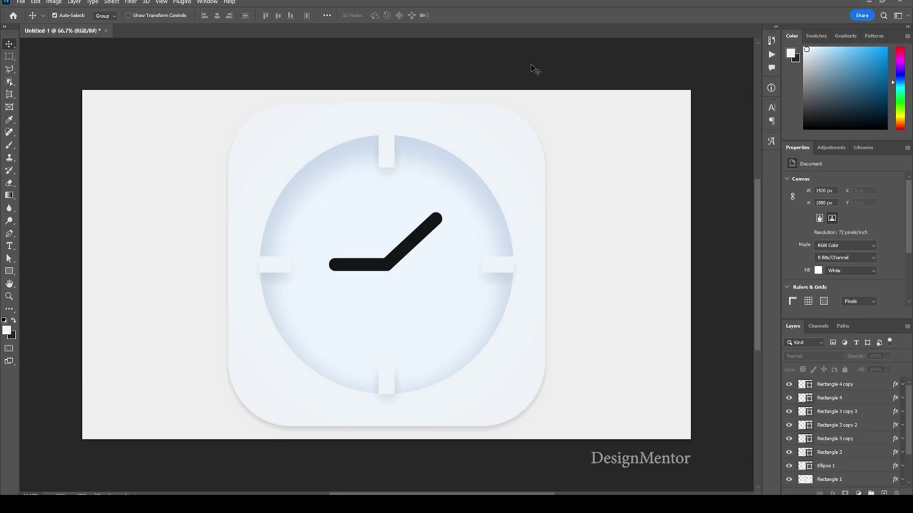
pyautogui.click(859, 385)
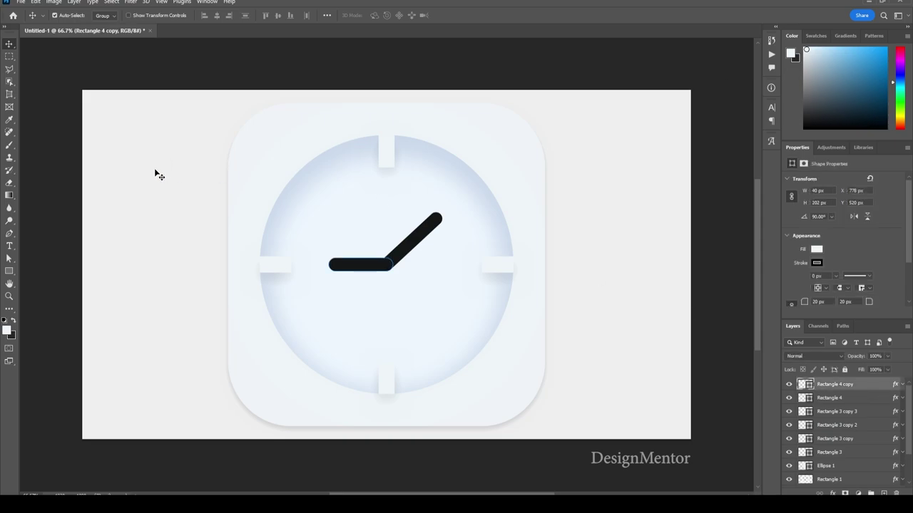
pyautogui.click(9, 56)
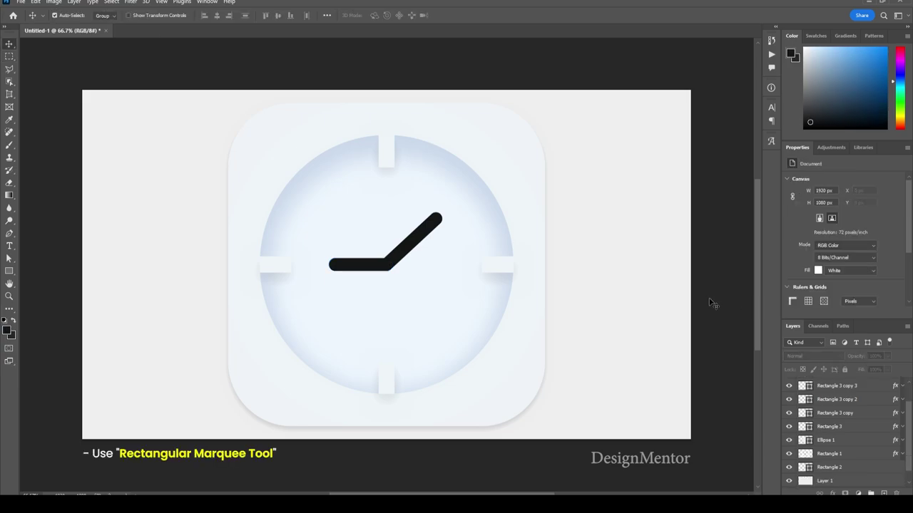
# Step: Draw a thin 19×384 px selection from the centre down to the bottom tick and add Layer 2
pyautogui.click(847, 386)
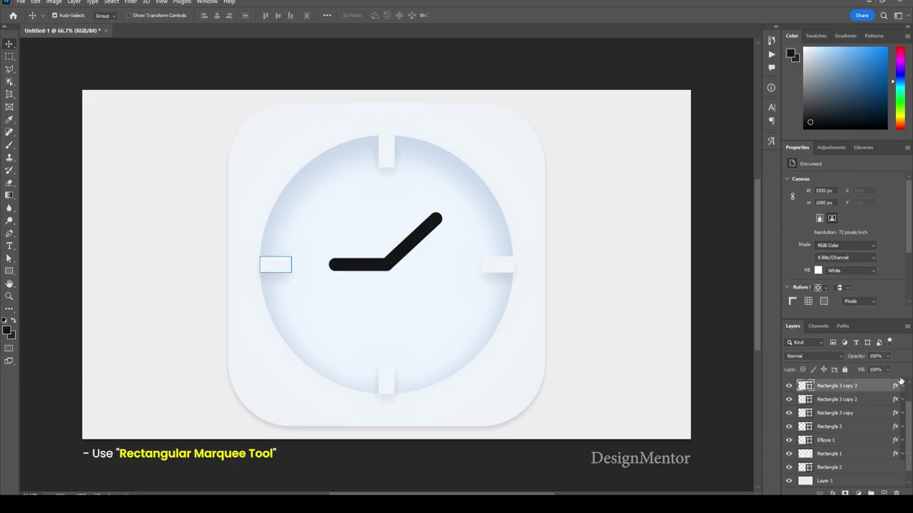
pyautogui.click(9, 56)
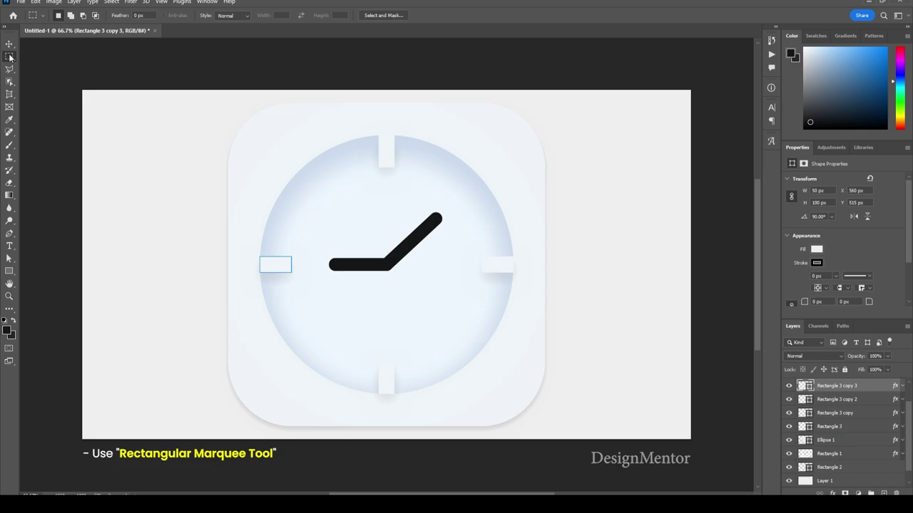
pyautogui.moveTo(383, 247); pyautogui.dragTo(388, 369)
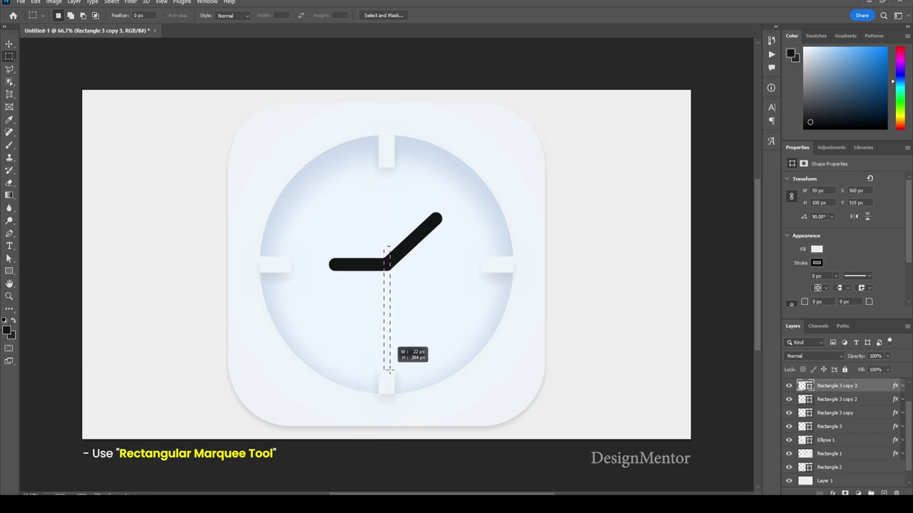
pyautogui.moveTo(388, 369); pyautogui.dragTo(387, 371)
pyautogui.click(458, 366)
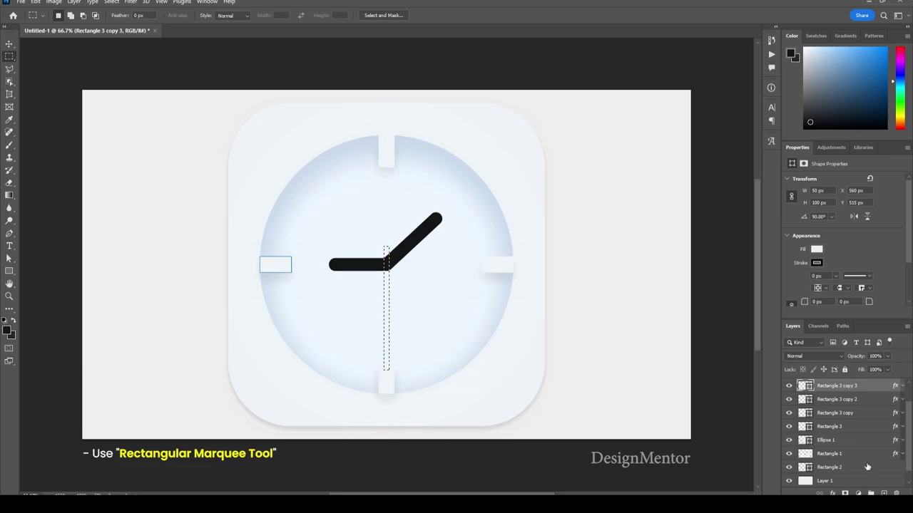
pyautogui.click(870, 493)
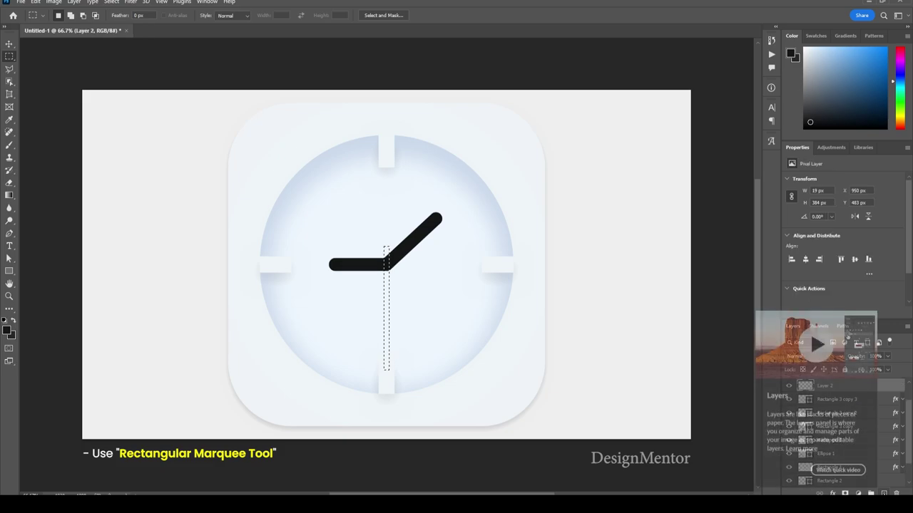
pyautogui.click(8, 328)
# Step: Fill the narrow selection on Layer 2 with a strong red
pyautogui.moveTo(652, 402); pyautogui.dragTo(654, 428)
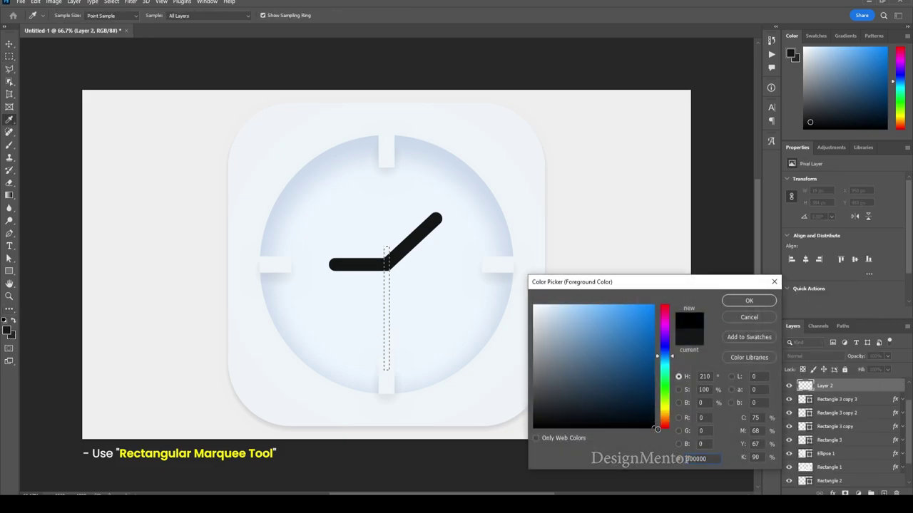
pyautogui.click(665, 426)
pyautogui.click(631, 325)
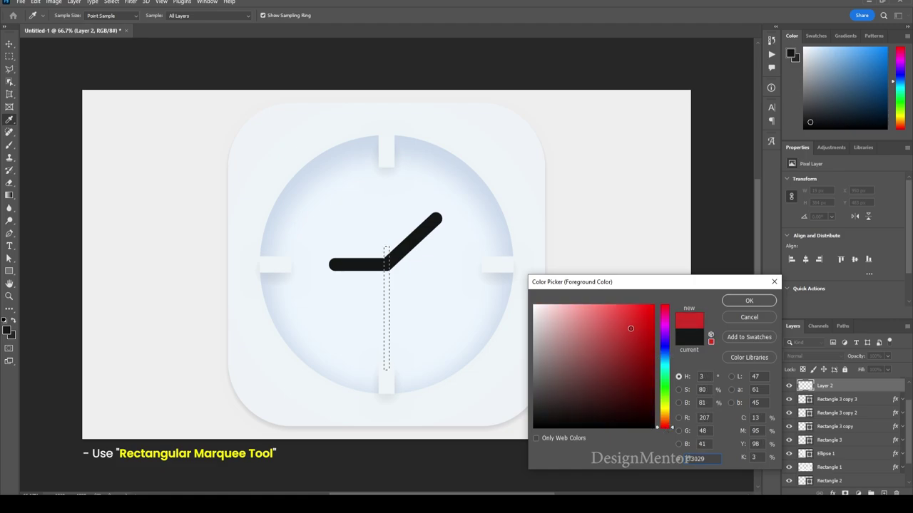
pyautogui.click(738, 300)
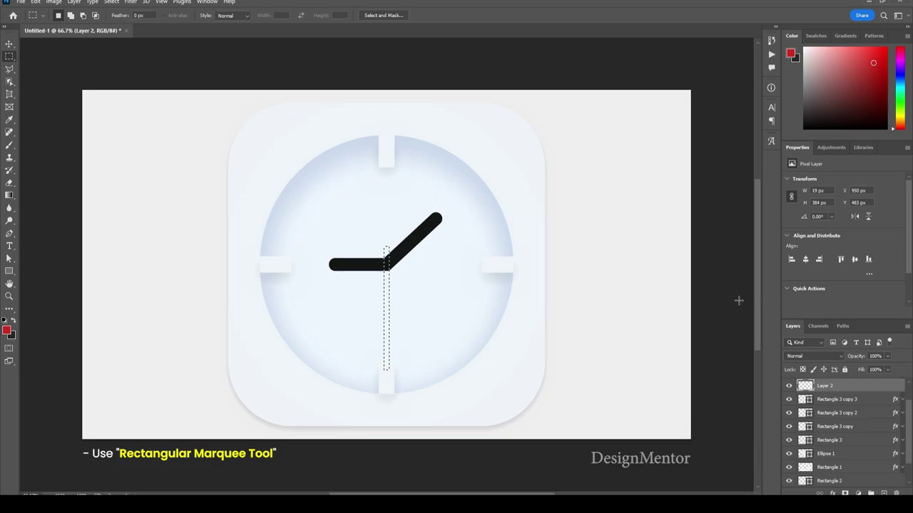
pyautogui.hotkey('alt', 'BackSpace')
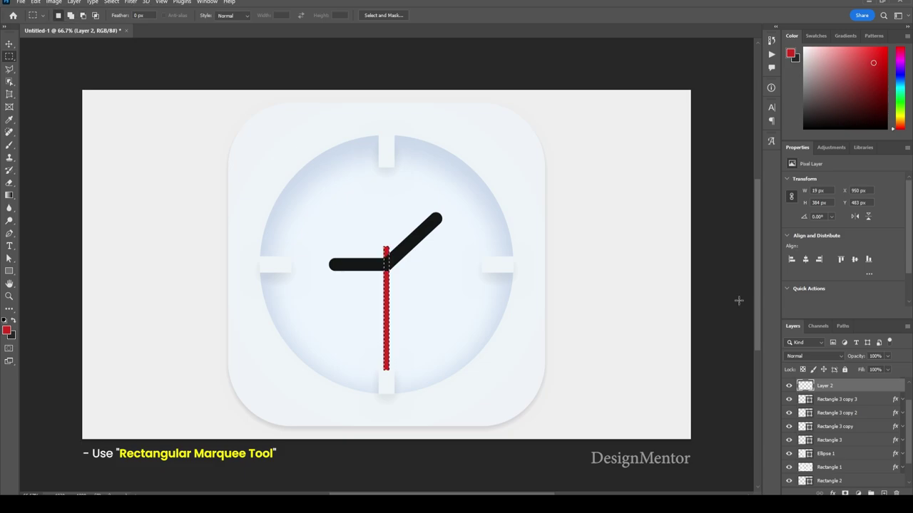
# Step: Offset the selection and delete the overlap to make the red hand thinner
pyautogui.hotkey('shift', 'Right')
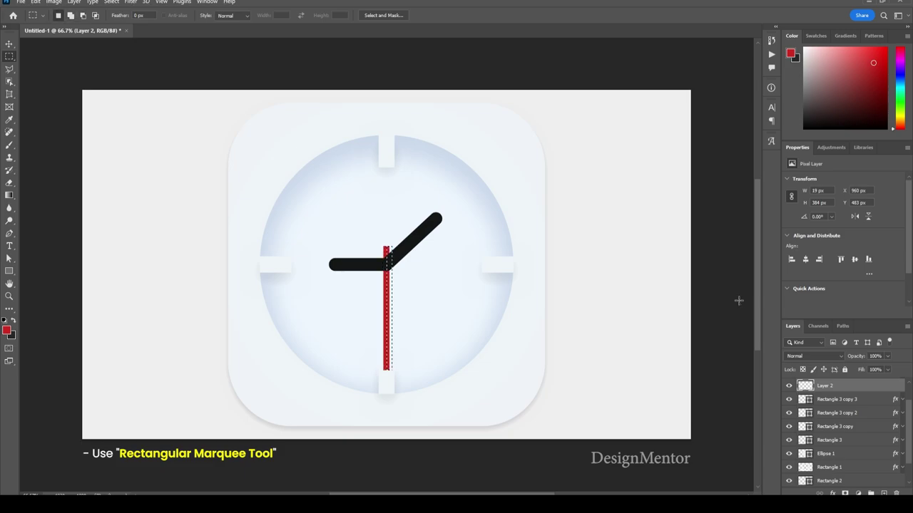
pyautogui.press('Left')
pyautogui.press('Left')
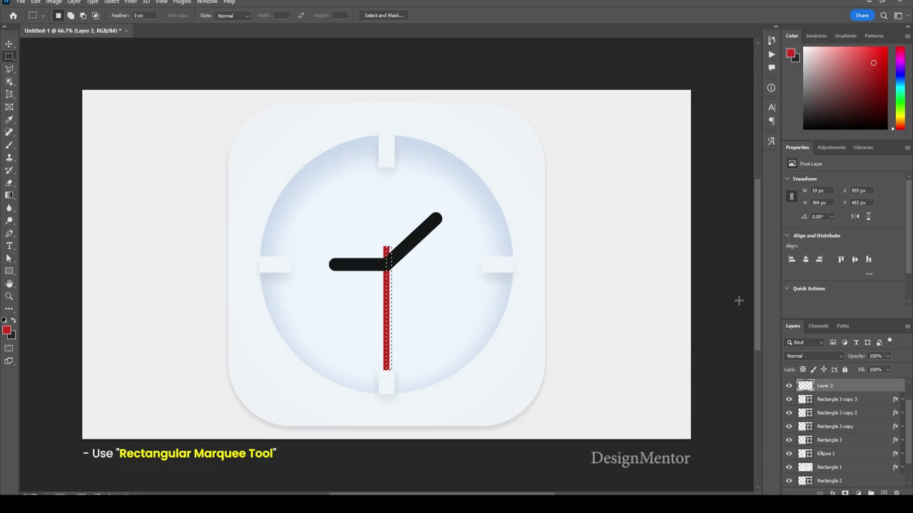
pyautogui.press('Delete')
pyautogui.hotkey('ctrl', 'd')
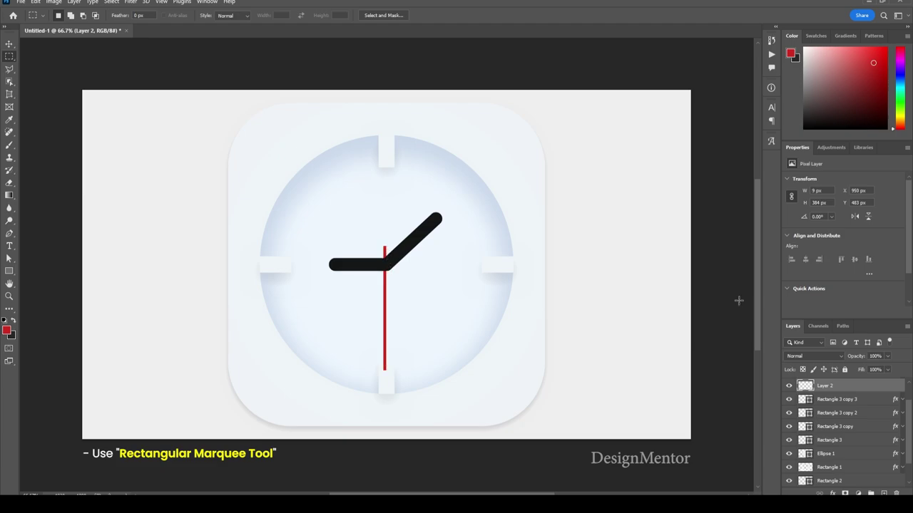
# Step: Move Layer 2 to the top of the stack and rotate the red hand down-right
pyautogui.scroll(1, 877, 410)
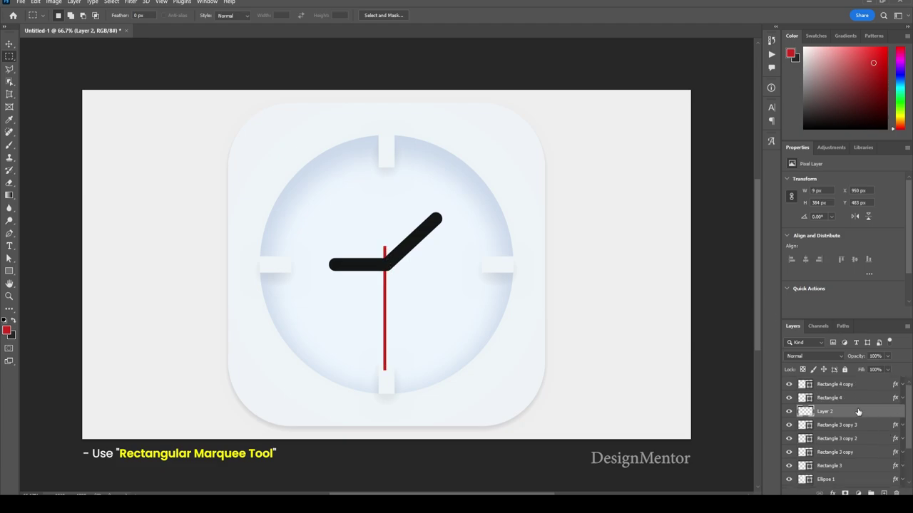
pyautogui.moveTo(857, 412); pyautogui.dragTo(866, 386)
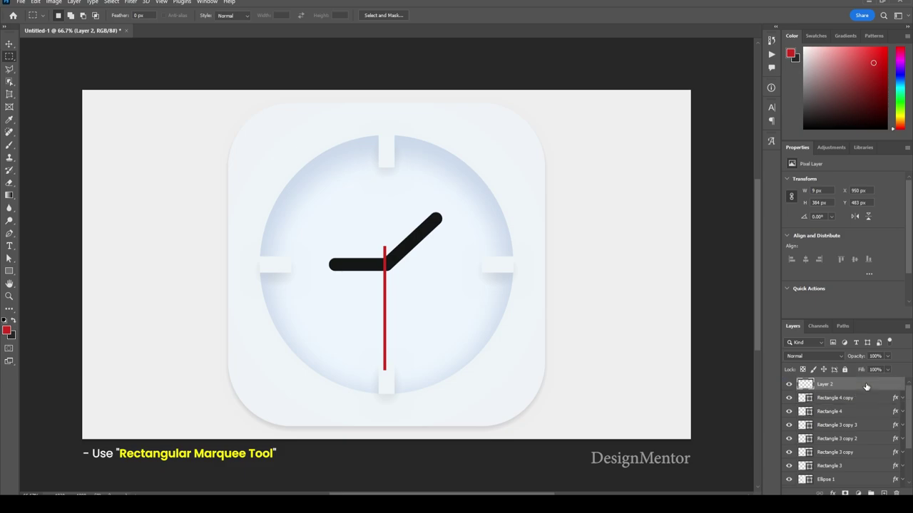
pyautogui.hotkey('ctrl', 't')
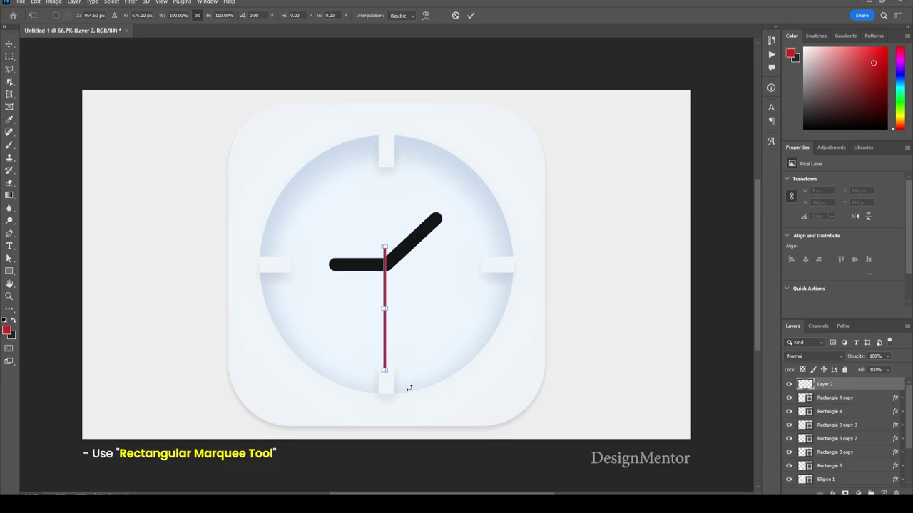
pyautogui.moveTo(388, 382); pyautogui.dragTo(418, 367)
pyautogui.click(471, 15)
pyautogui.press('m')
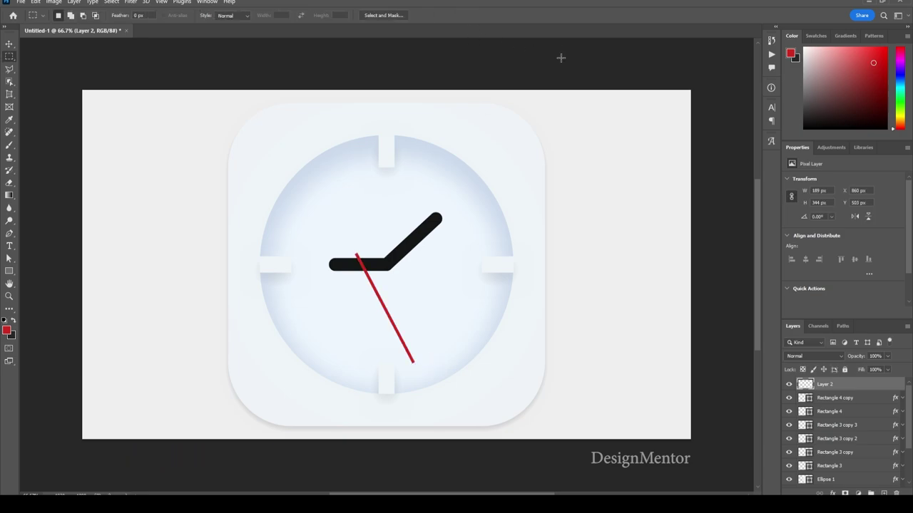
# Step: Reposition the red second hand so its end sits on the clock centre
pyautogui.press('v')
pyautogui.hotkey('shift', 'Right')
pyautogui.hotkey('shift', 'Right')
pyautogui.hotkey('shift', 'Right')
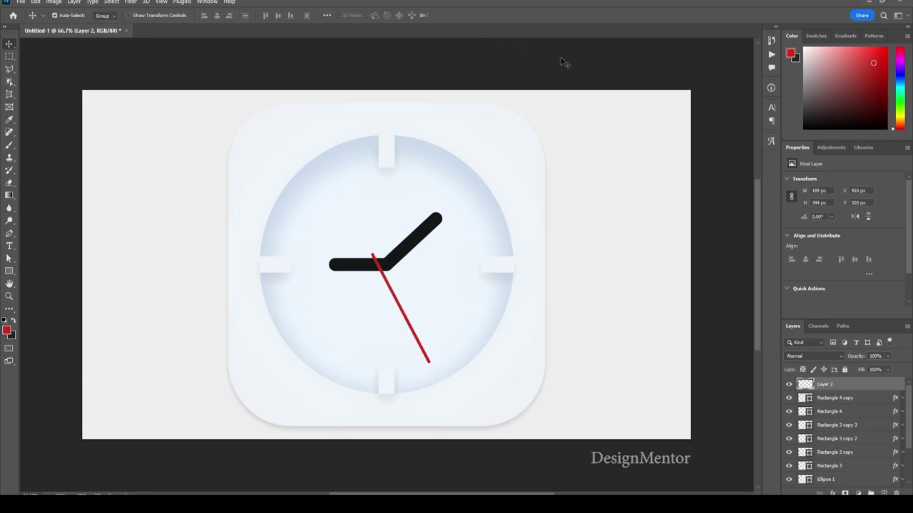
pyautogui.hotkey('shift', 'Right')
pyautogui.hotkey('shift', 'Right')
pyautogui.hotkey('shift', 'Right')
pyautogui.hotkey('shift', 'Right')
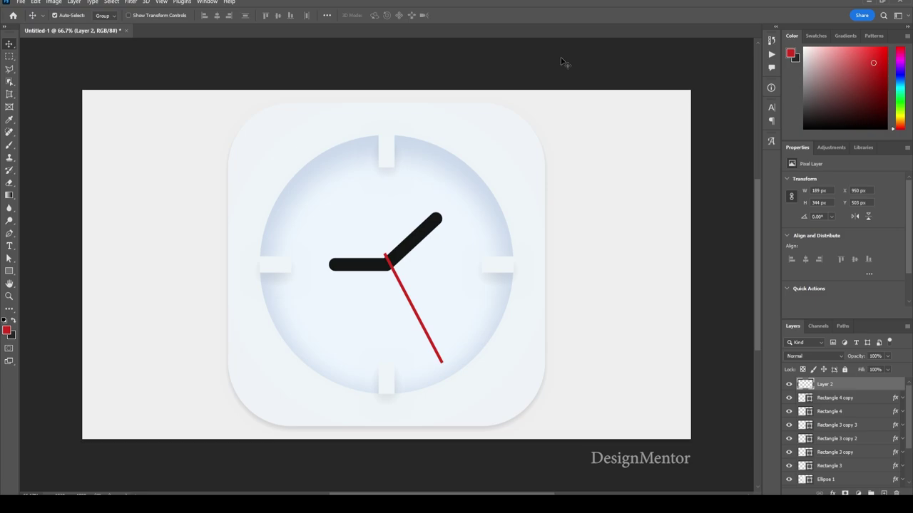
pyautogui.moveTo(423, 325); pyautogui.dragTo(418, 323)
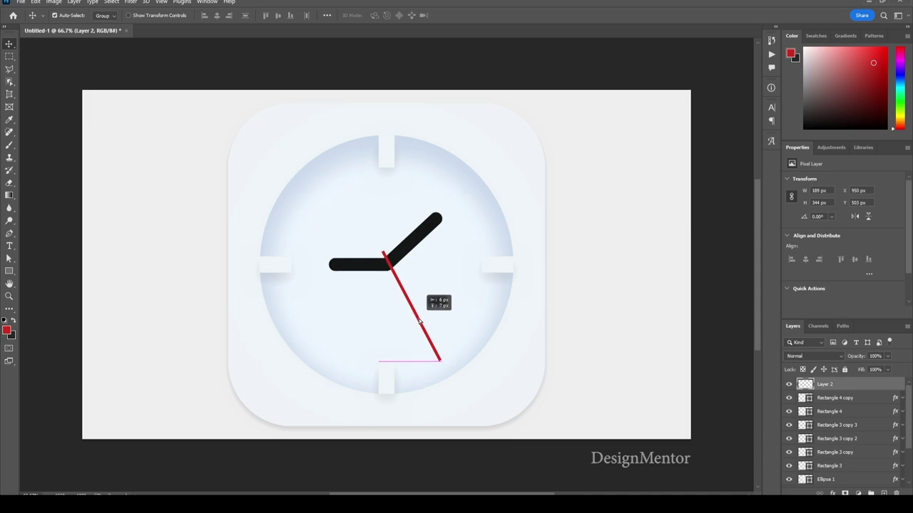
pyautogui.moveTo(419, 323); pyautogui.dragTo(412, 318)
pyautogui.click(583, 320)
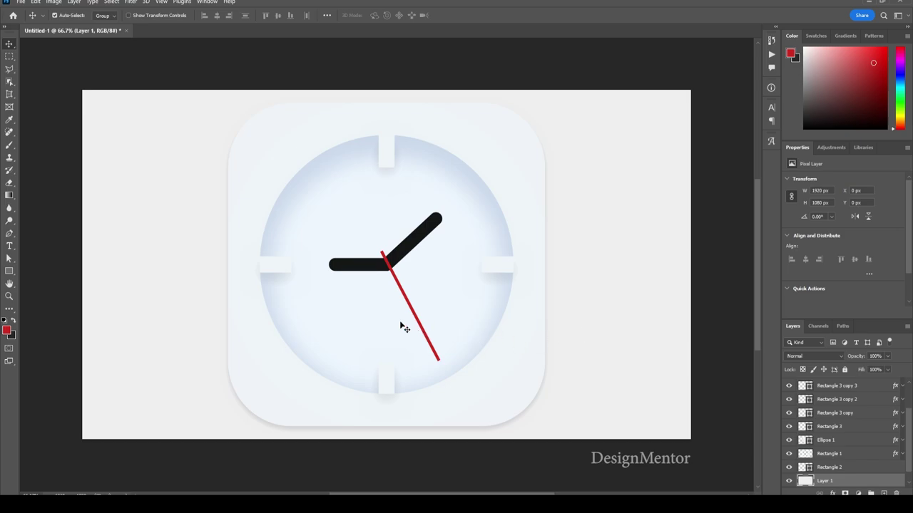
pyautogui.moveTo(416, 319); pyautogui.dragTo(434, 315)
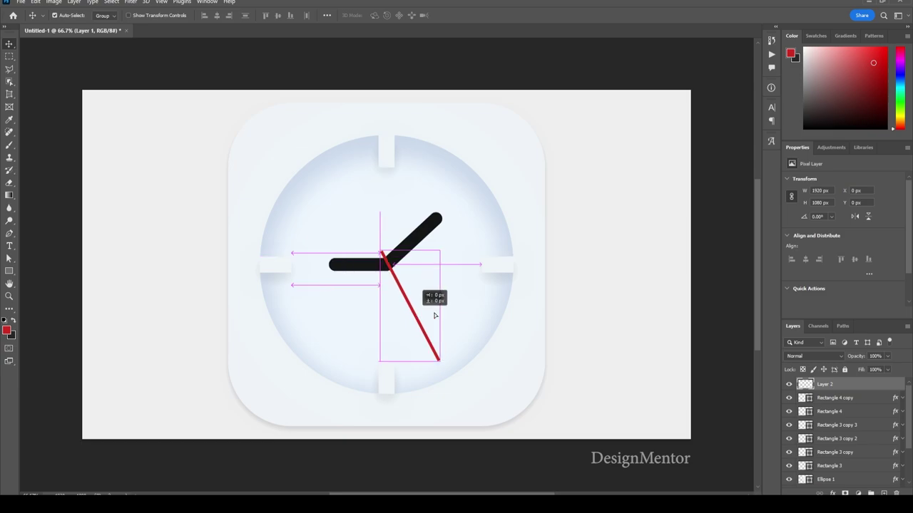
pyautogui.click(606, 326)
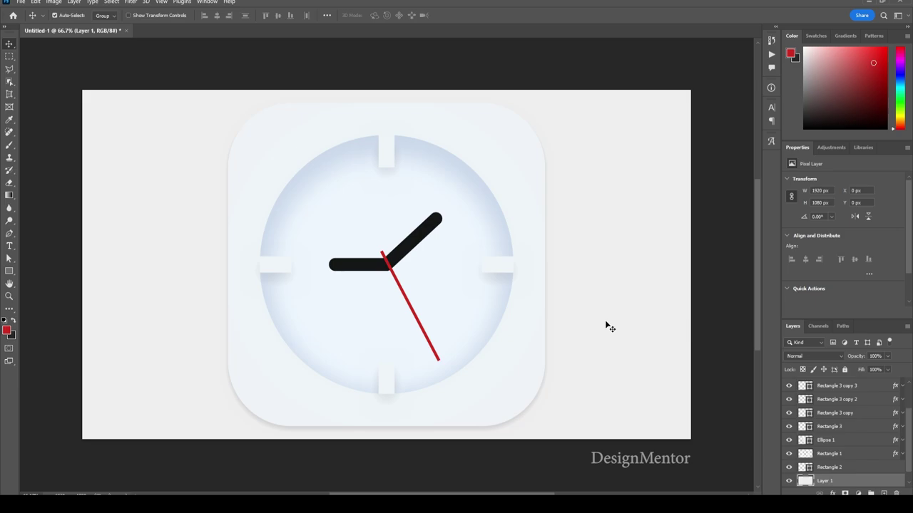
pyautogui.click(735, 443)
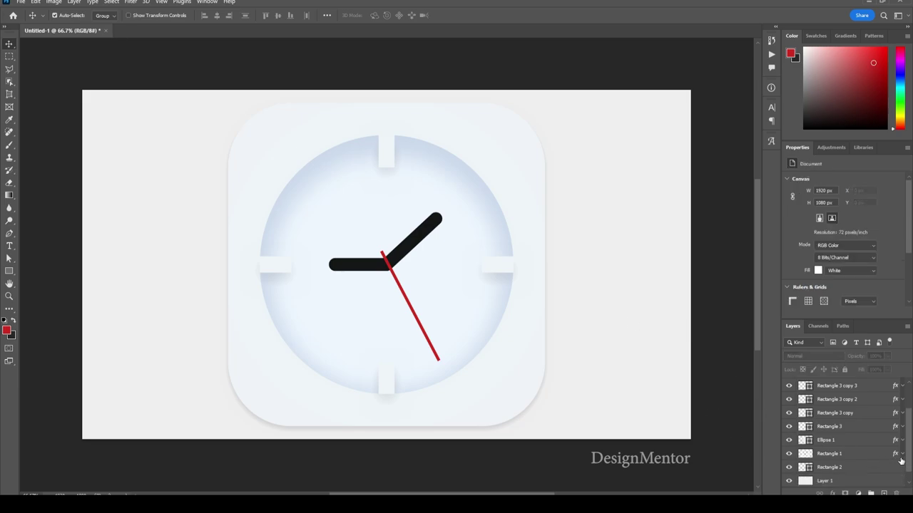
pyautogui.scroll(3, 903, 450)
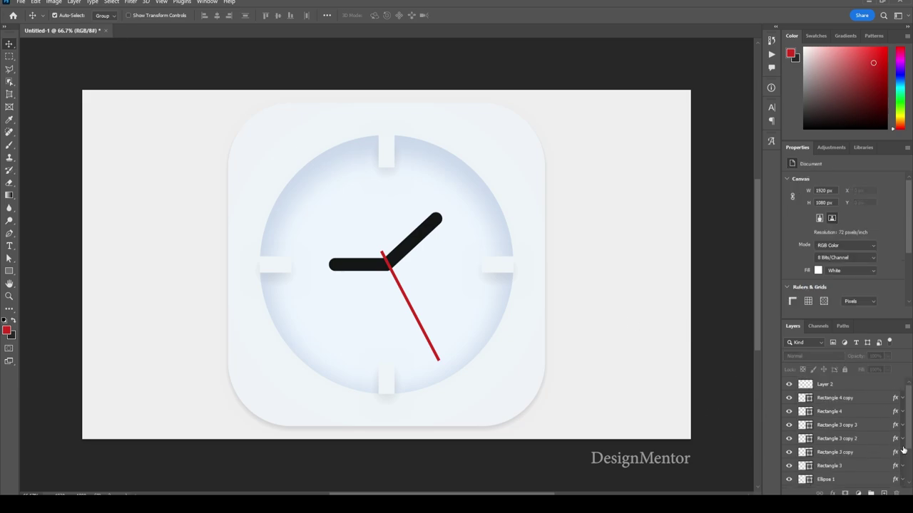